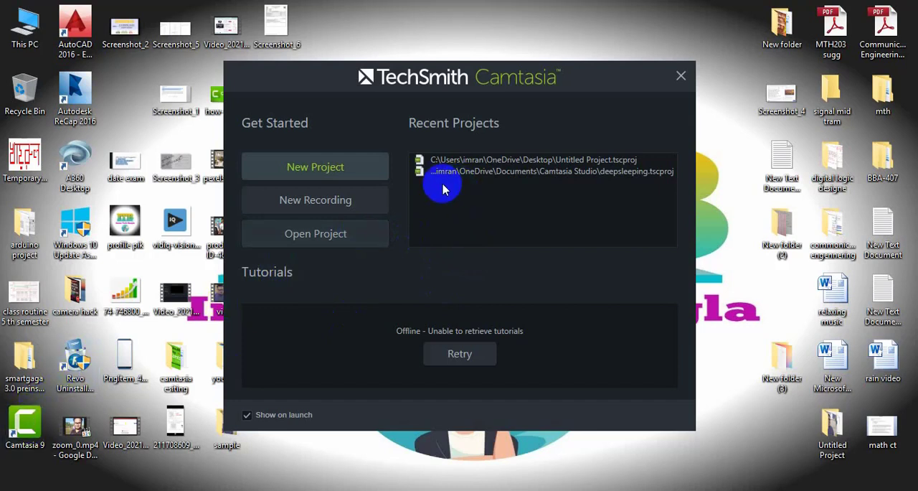
- Start a new Camtasia project
{"action": "left_click", "coordinate": [308, 172]}
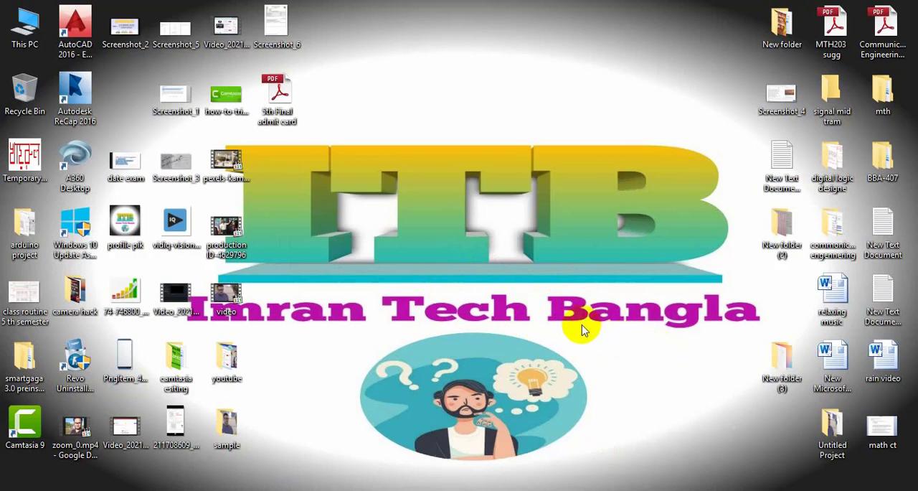
- Open New folder (3) on the desktop and read the New Text Document inside it, closing the document when finished
{"action": "left_click_drag", "start_coordinate": [783, 365], "coordinate": [491, 97]}
{"action": "double_click", "coordinate": [479, 108]}
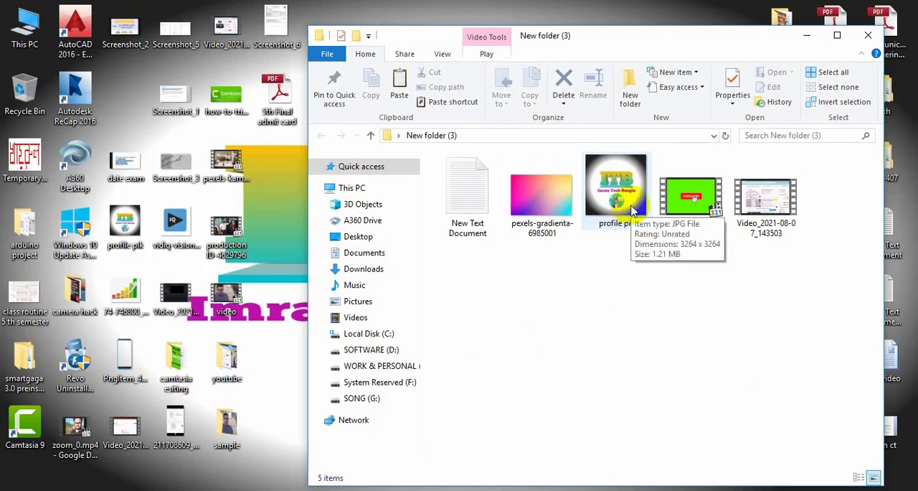
{"action": "double_click", "coordinate": [477, 231]}
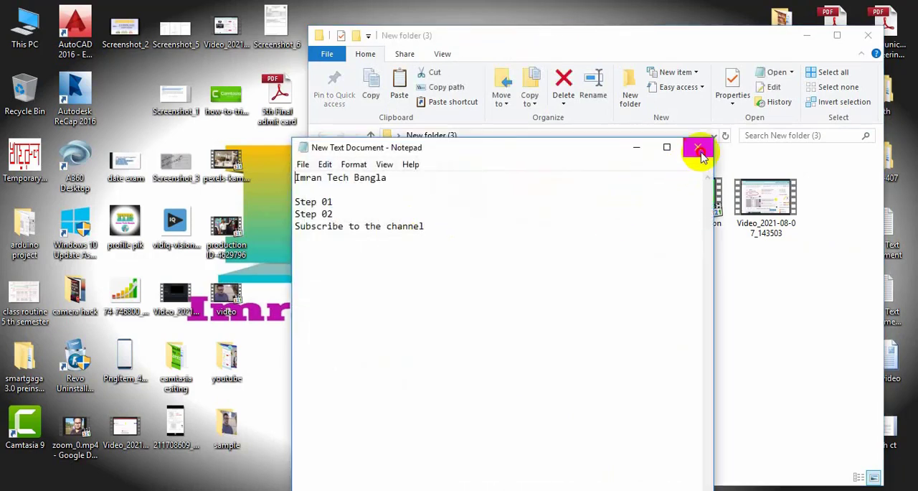
{"action": "left_click", "coordinate": [699, 151]}
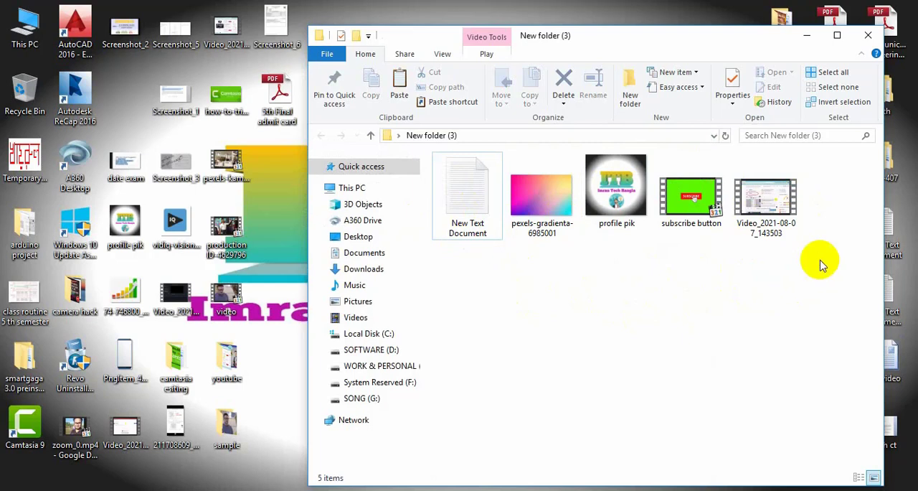
- Import the gradient image, profile pik, subscribe button and Video_2021-08-07_143503 files into the Media Bin, accepting the video despite its buffer settings
{"action": "left_click_drag", "start_coordinate": [819, 287], "coordinate": [506, 175]}
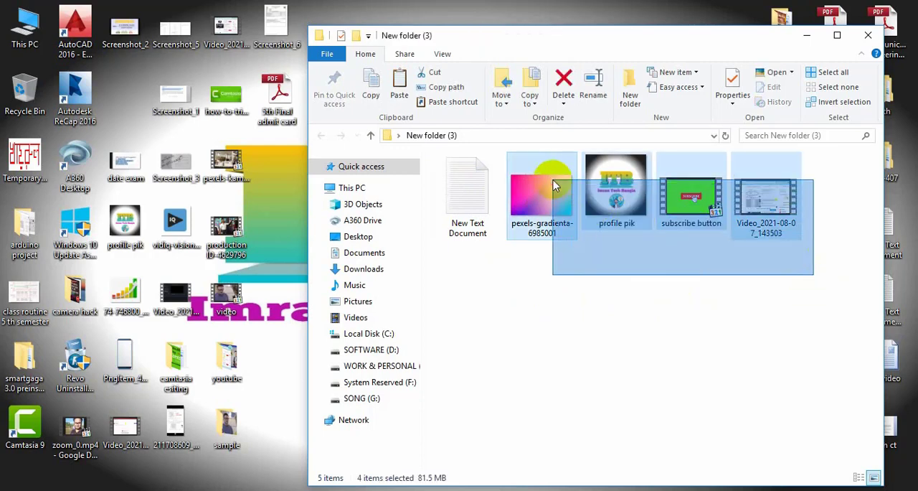
{"action": "left_click_drag", "start_coordinate": [550, 203], "coordinate": [182, 208]}
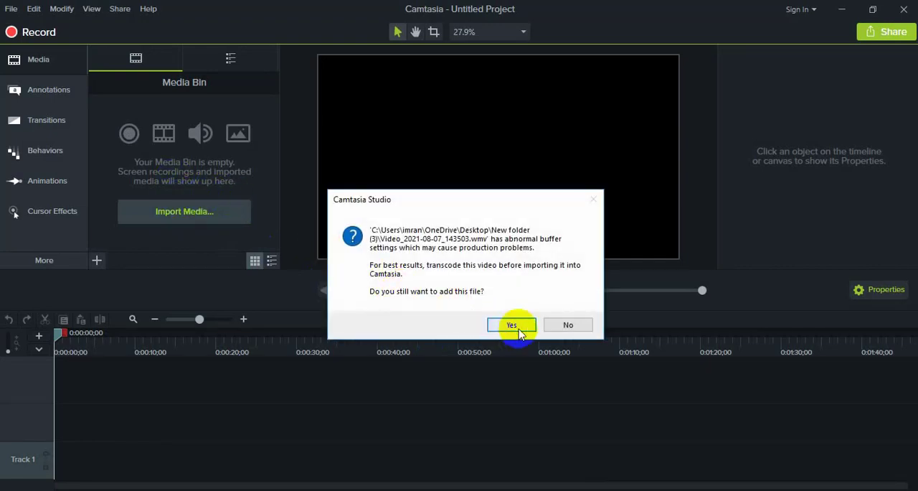
{"action": "left_click", "coordinate": [511, 324]}
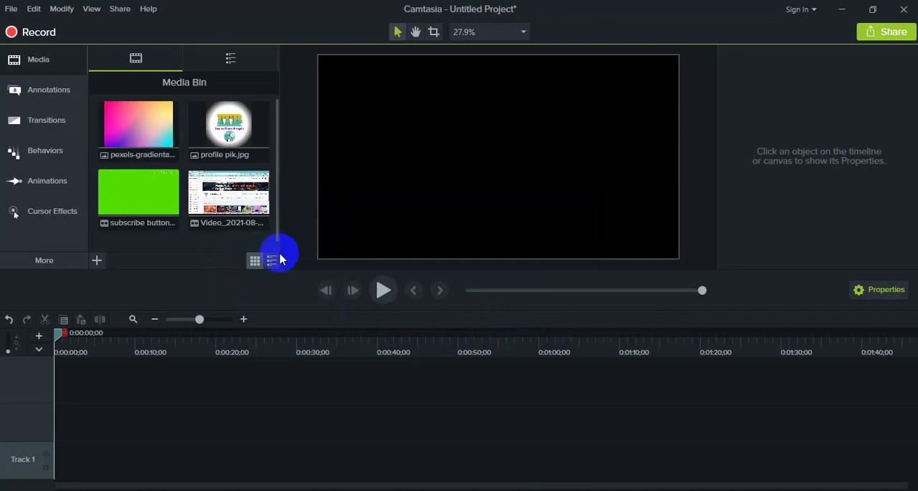
- Place Video_2021-08-07_143503 on Track 2 at the start of the timeline
{"action": "left_click", "coordinate": [199, 226]}
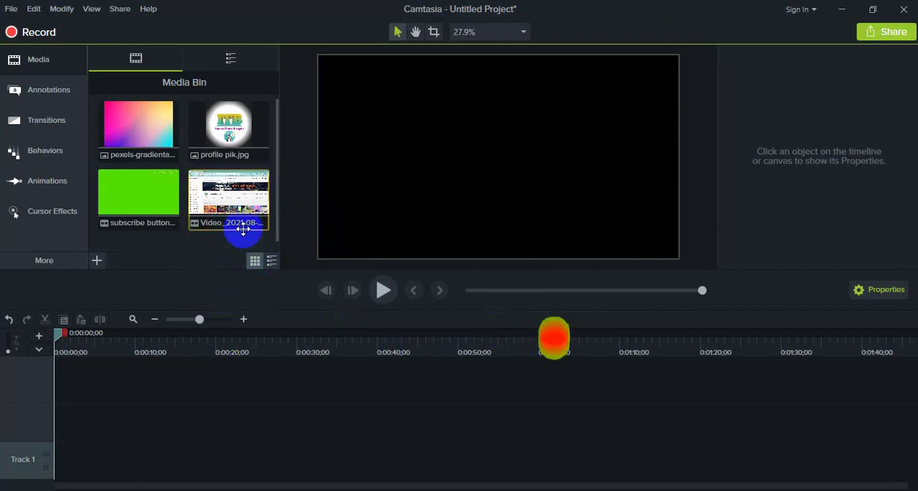
{"action": "left_click_drag", "start_coordinate": [244, 229], "coordinate": [78, 426]}
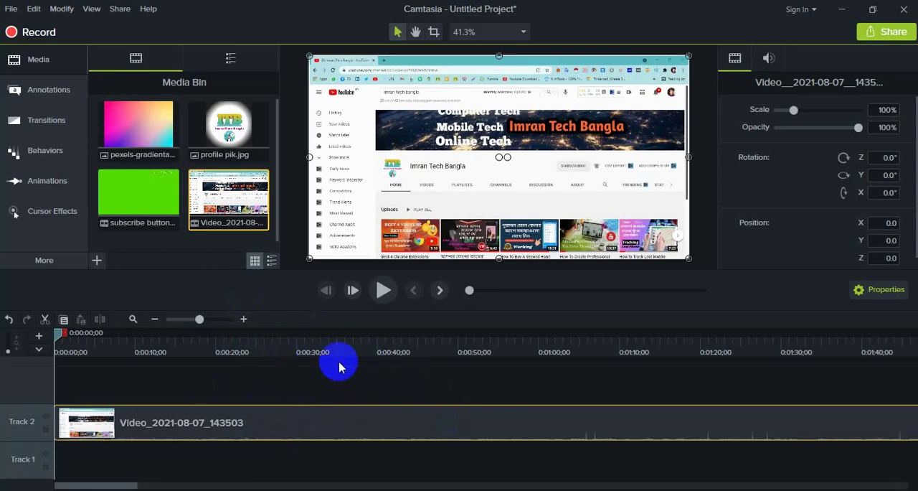
- Split the video on Track 2 at 0:00:27;08 and again at 0:00:58;18
{"action": "left_click", "coordinate": [274, 349]}
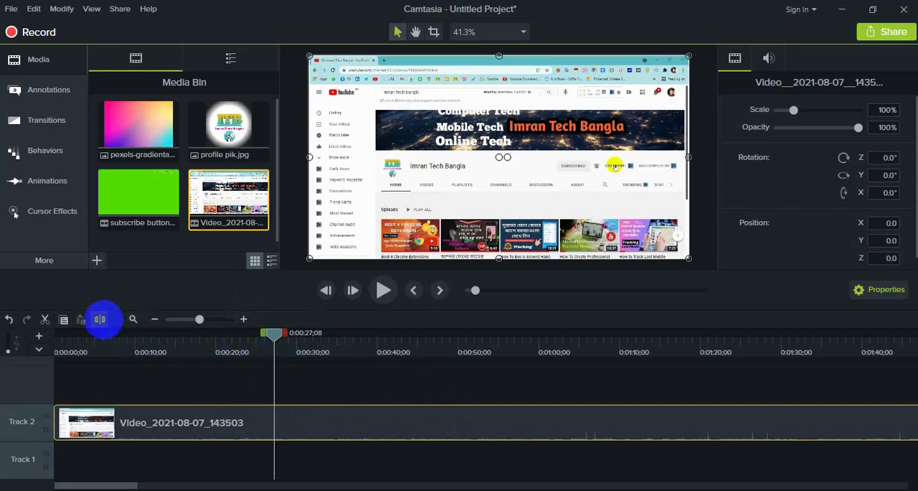
{"action": "left_click", "coordinate": [100, 319]}
{"action": "left_click", "coordinate": [527, 351]}
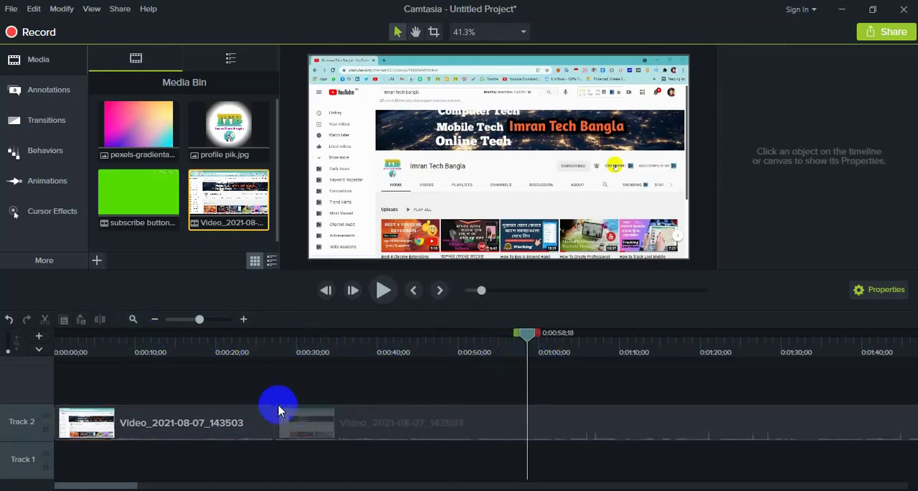
{"action": "left_click", "coordinate": [542, 419]}
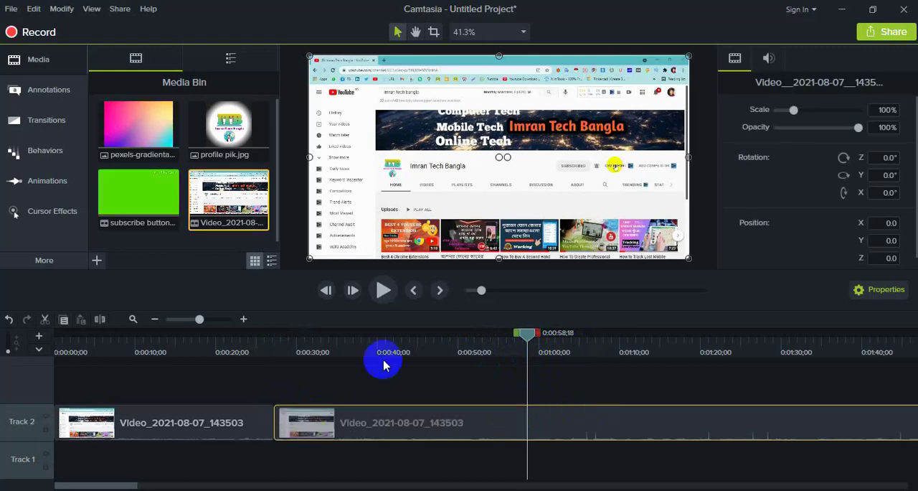
{"action": "left_click", "coordinate": [99, 319]}
{"action": "left_click", "coordinate": [543, 410]}
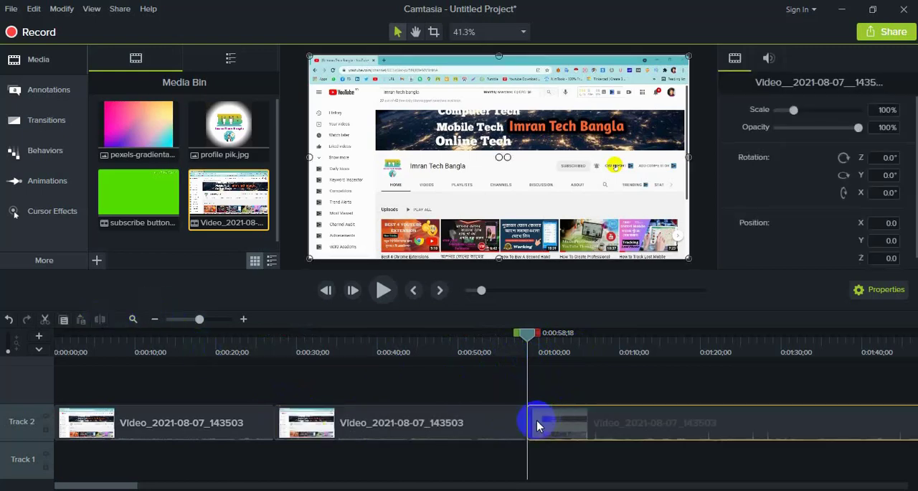
- Scrub and play the footage around the second cut to check how the clips join
{"action": "left_click_drag", "start_coordinate": [526, 340], "coordinate": [579, 388]}
{"action": "left_click", "coordinate": [505, 428]}
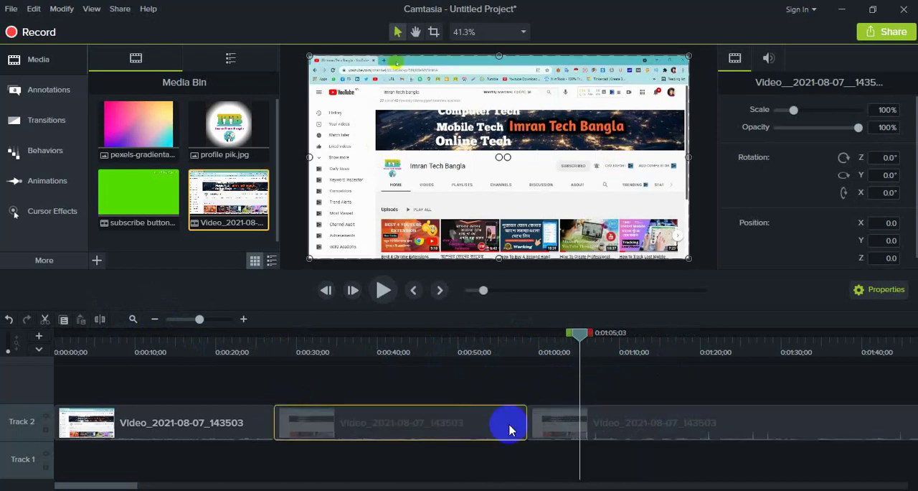
{"action": "left_click_drag", "start_coordinate": [582, 340], "coordinate": [518, 358]}
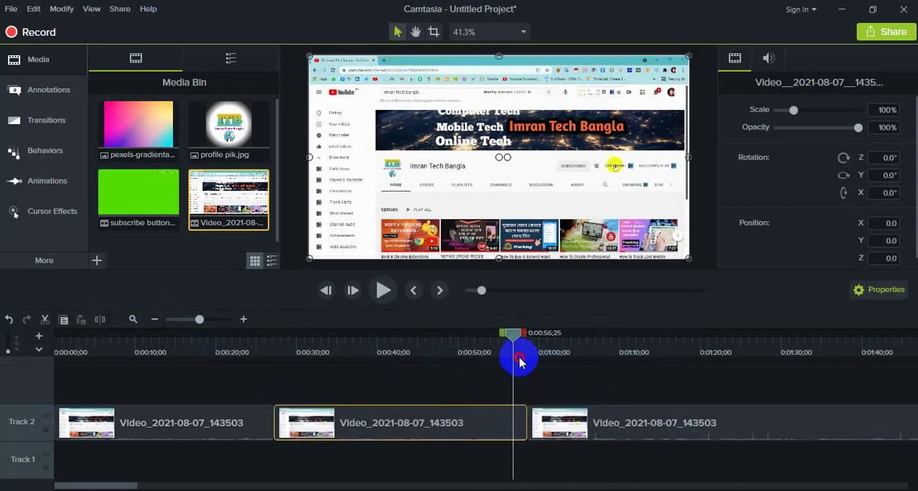
{"action": "key", "text": "space"}
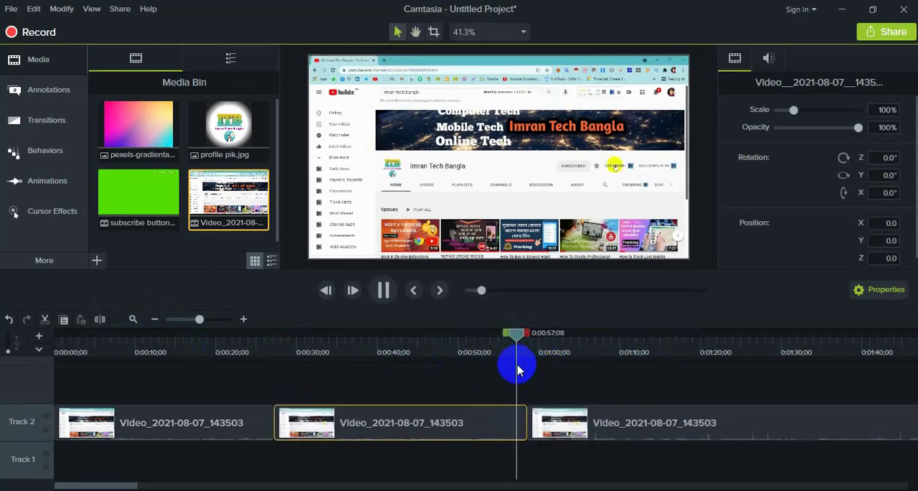
{"action": "key", "text": "space"}
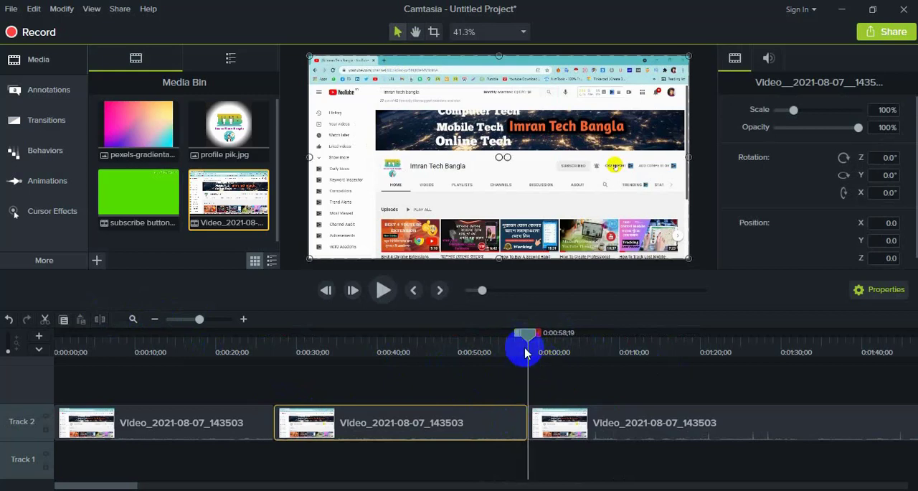
{"action": "left_click_drag", "start_coordinate": [531, 340], "coordinate": [542, 342]}
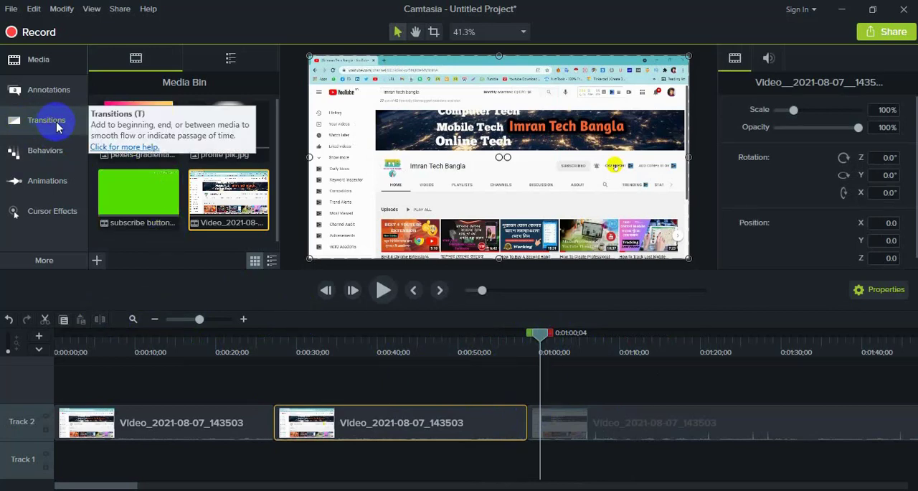
- Add a Circle stretch transition between the second and third clips and a Flip transition between the first and second clips
{"action": "left_click", "coordinate": [43, 123]}
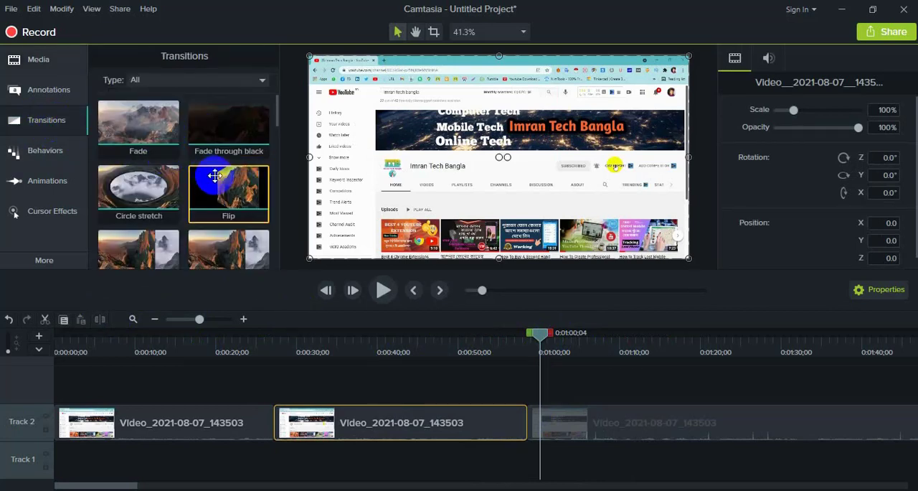
{"action": "scroll", "coordinate": [224, 186], "scroll_direction": "down", "scroll_amount": 1}
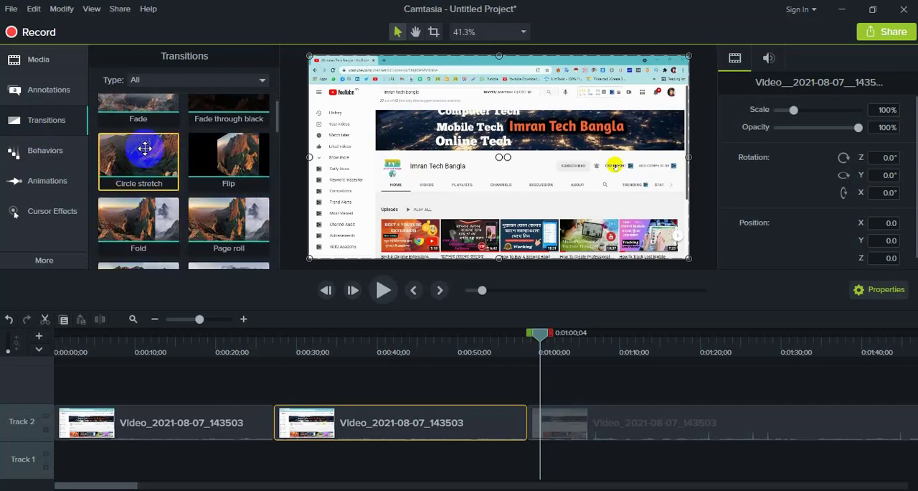
{"action": "left_click_drag", "start_coordinate": [144, 149], "coordinate": [479, 425]}
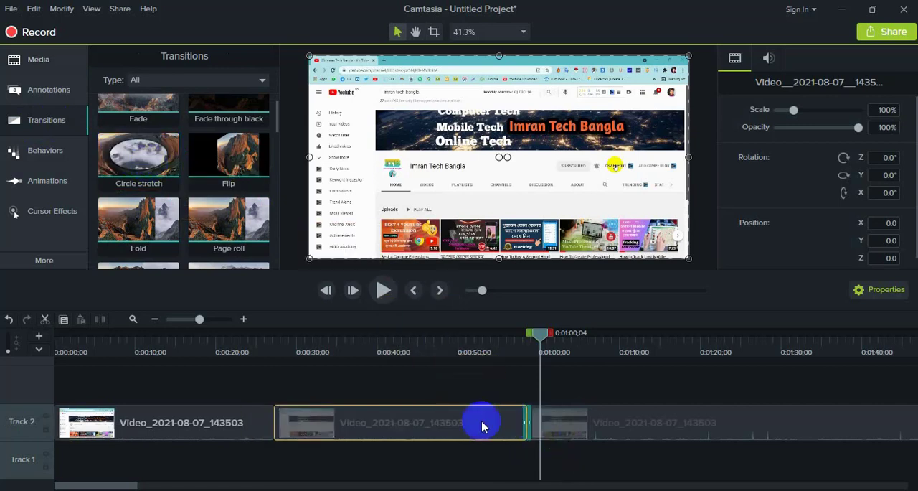
{"action": "left_click", "coordinate": [245, 164]}
{"action": "left_click_drag", "start_coordinate": [245, 163], "coordinate": [278, 428]}
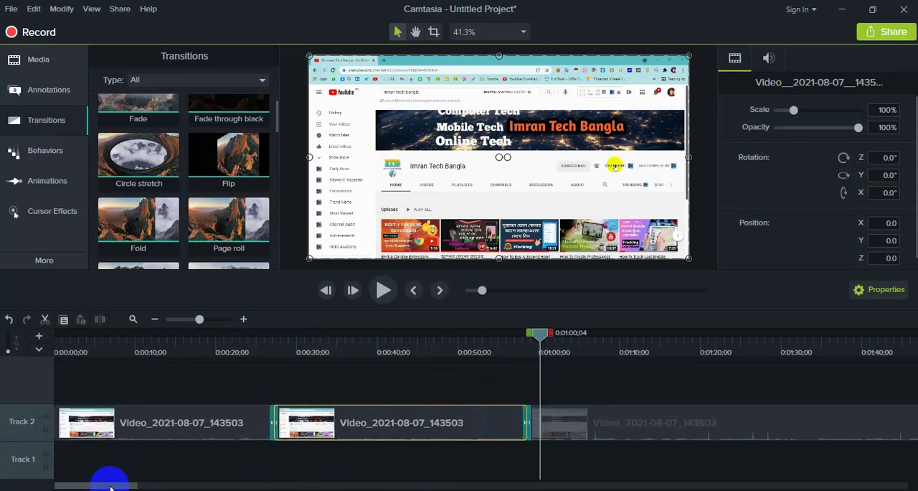
- Preview the transitions at both cuts on Track 2
{"action": "left_click", "coordinate": [261, 349]}
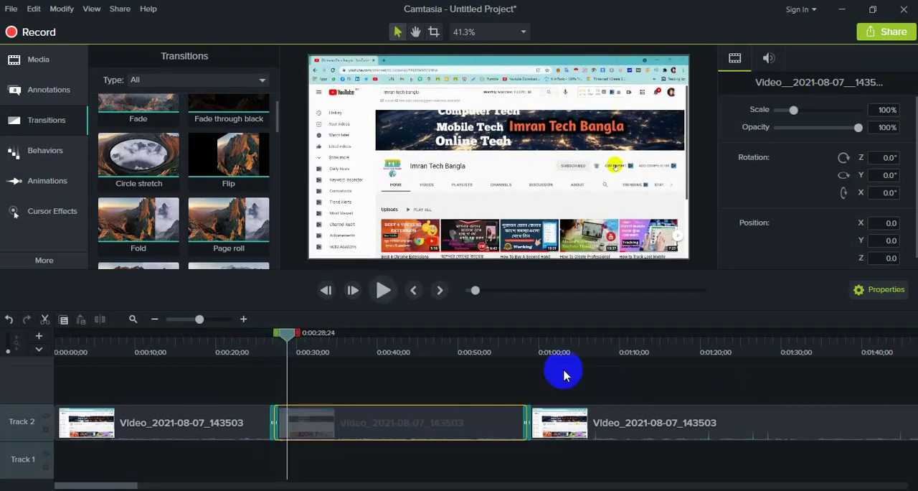
{"action": "left_click", "coordinate": [521, 344]}
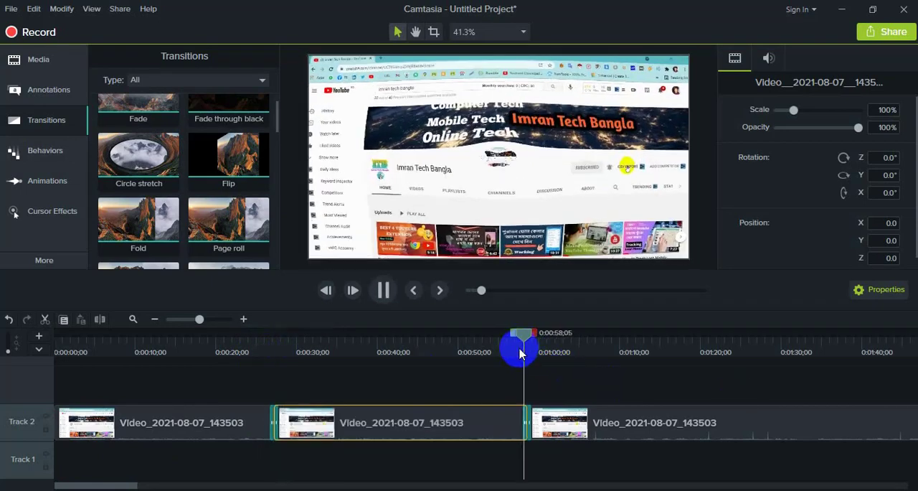
{"action": "key", "text": "space"}
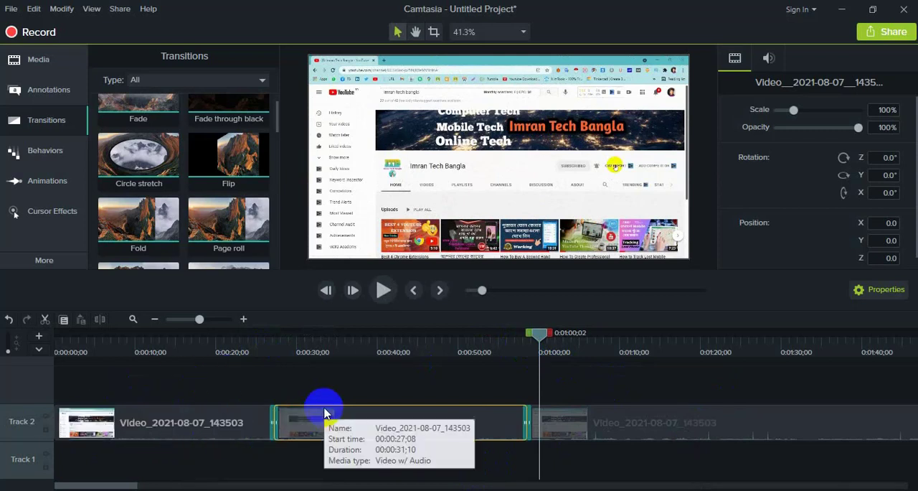
- Separate the audio from the video of the first clip on Track 2
{"action": "left_click", "coordinate": [141, 430]}
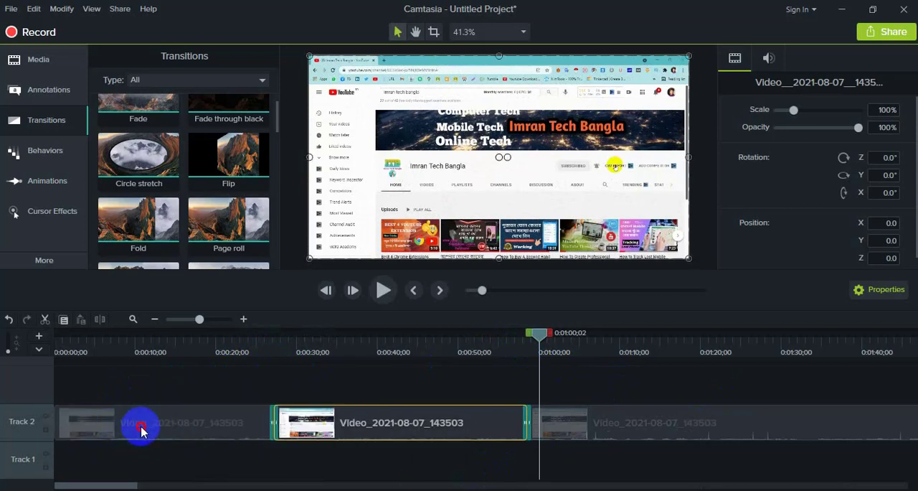
{"action": "left_click", "coordinate": [219, 459]}
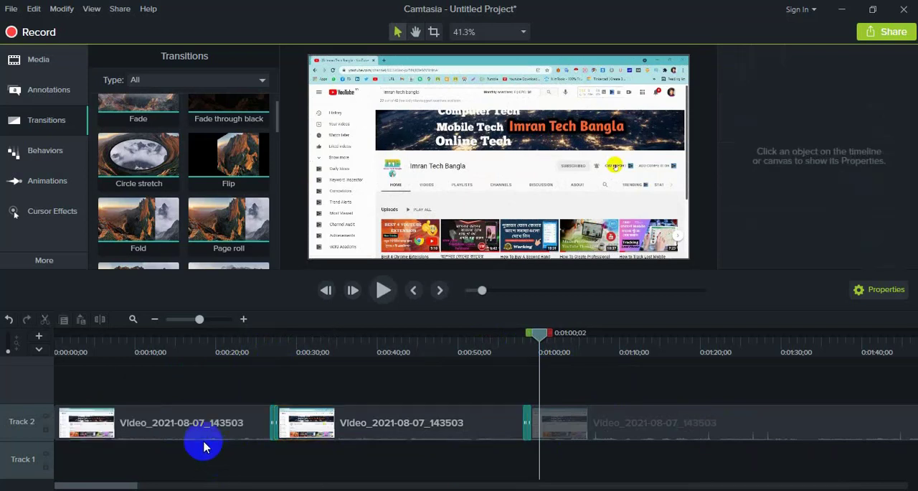
{"action": "left_click", "coordinate": [88, 420]}
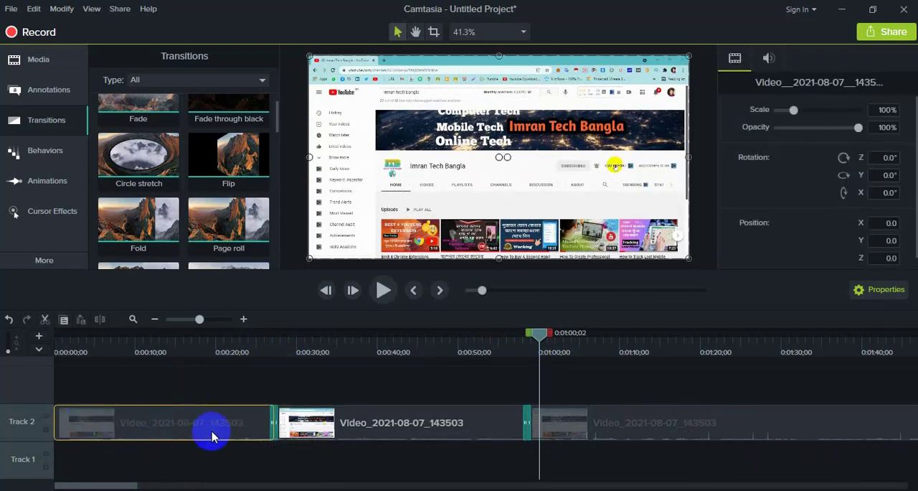
{"action": "right_click", "coordinate": [171, 428]}
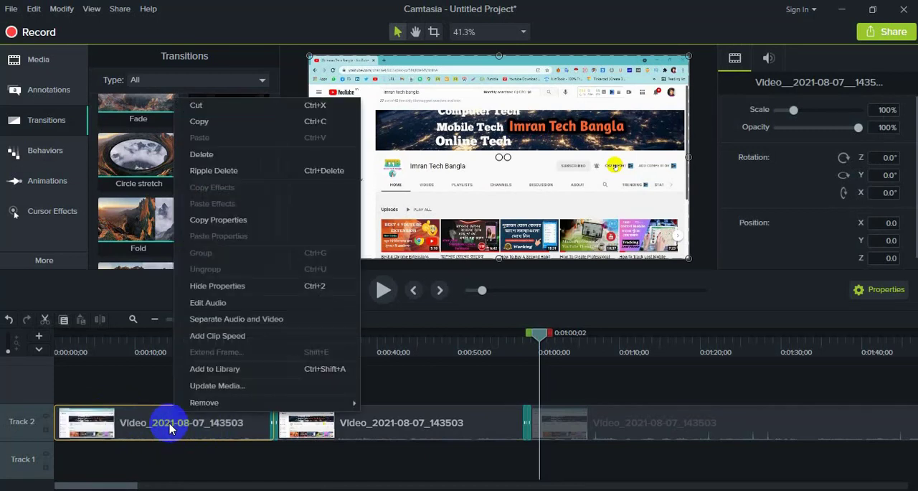
{"action": "left_click", "coordinate": [251, 326]}
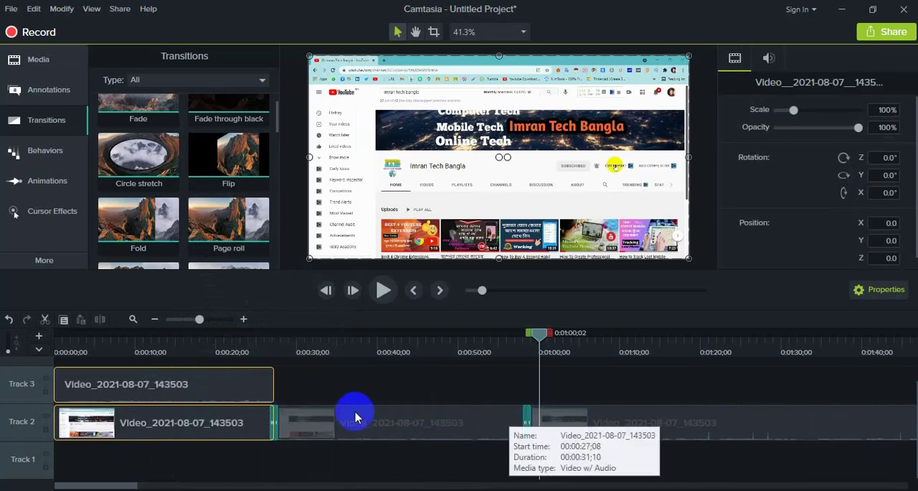
- Raise the volume of the separated audio clip on Track 3 and apply the Noise Removal effect to it
{"action": "left_click", "coordinate": [177, 387]}
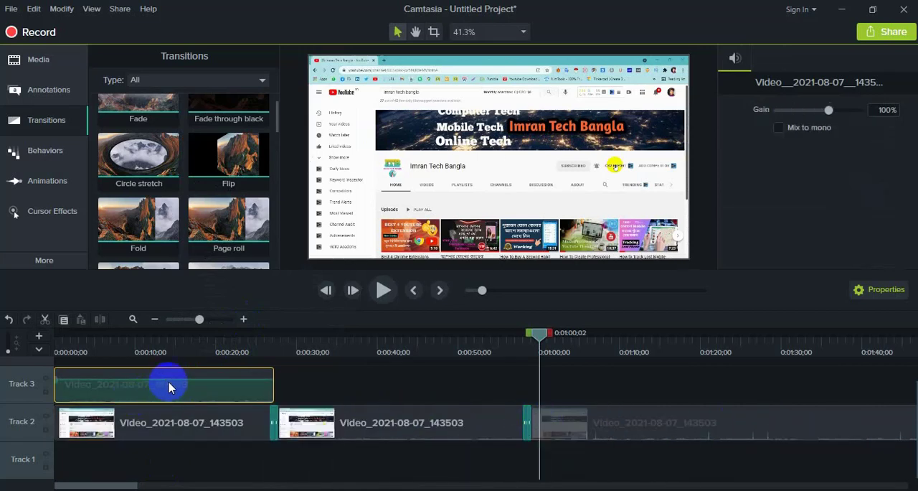
{"action": "left_click_drag", "start_coordinate": [166, 380], "coordinate": [170, 366]}
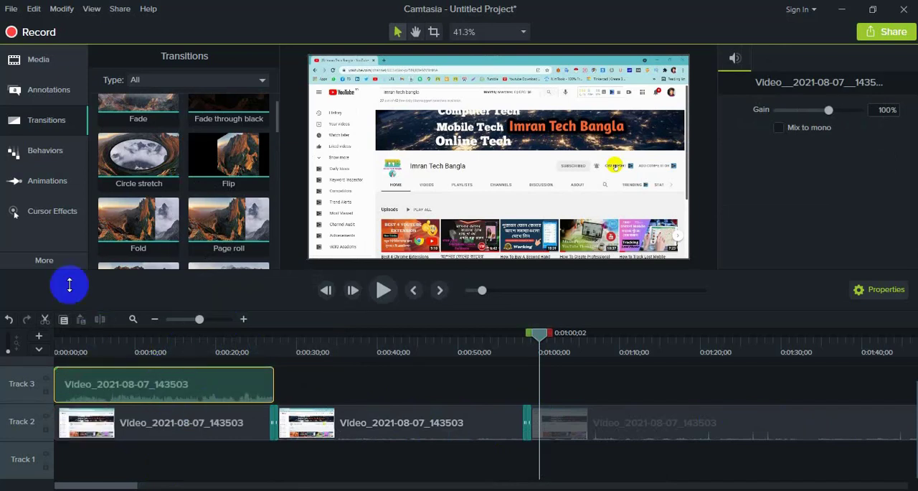
{"action": "left_click", "coordinate": [66, 260]}
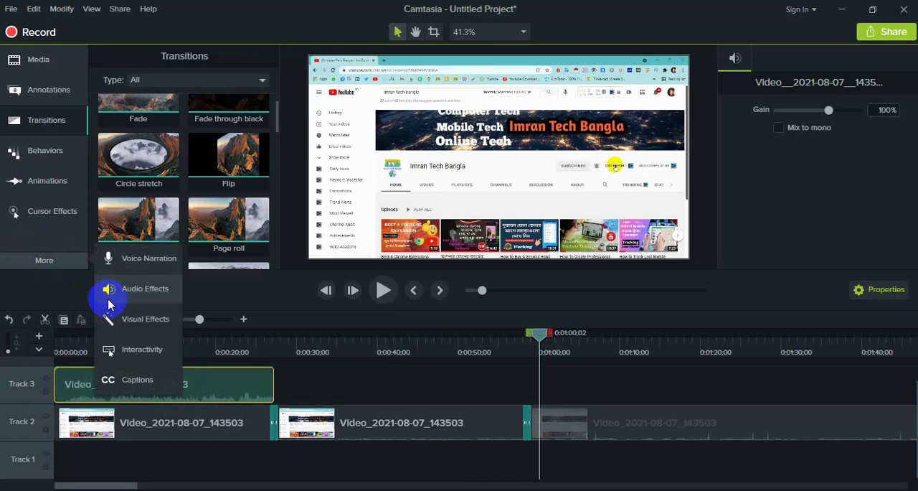
{"action": "left_click", "coordinate": [148, 287]}
{"action": "left_click_drag", "start_coordinate": [144, 111], "coordinate": [172, 388]}
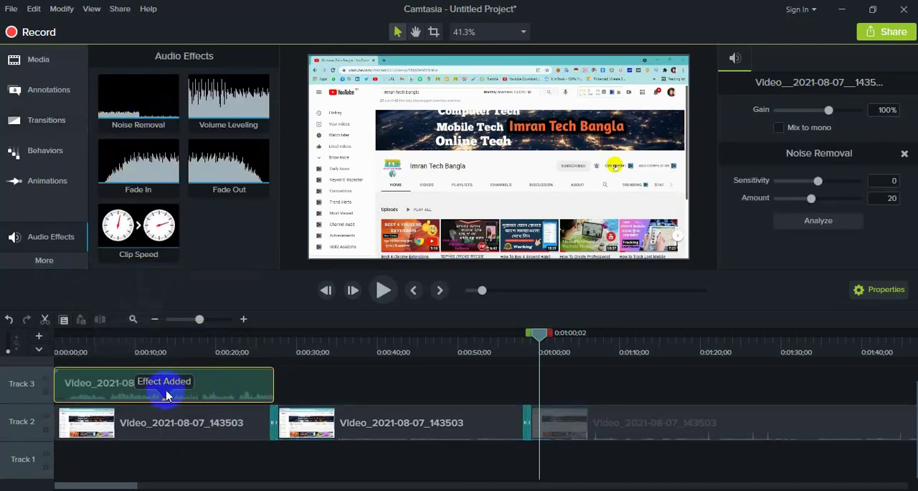
- Apply the Volume Leveling effect to the separated audio clip on Track 3
{"action": "left_click", "coordinate": [249, 128]}
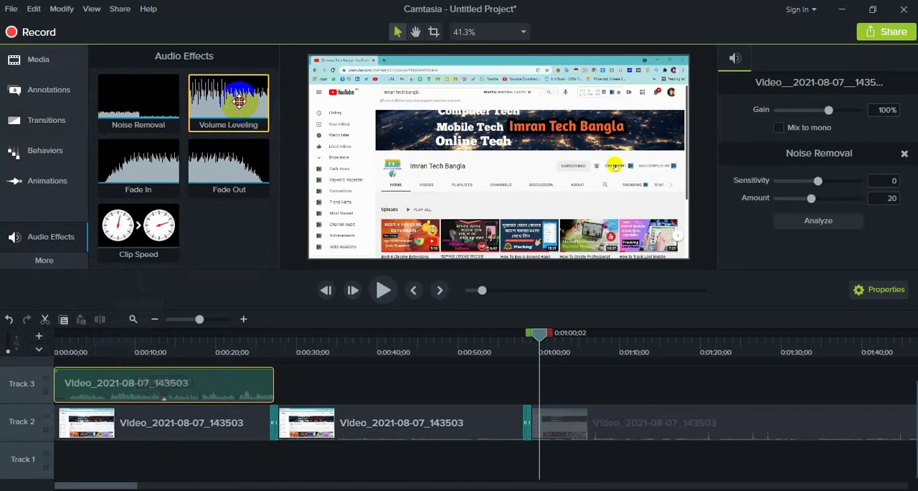
{"action": "left_click_drag", "start_coordinate": [239, 101], "coordinate": [188, 383]}
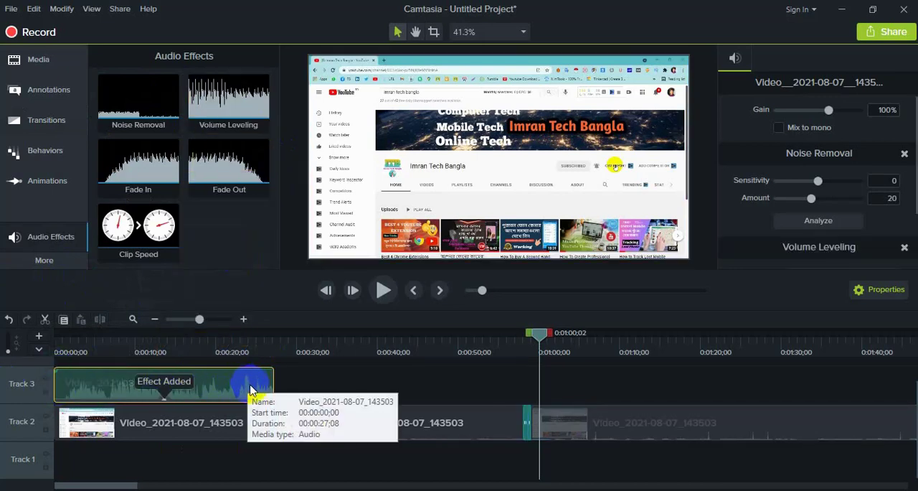
{"action": "left_click", "coordinate": [427, 460]}
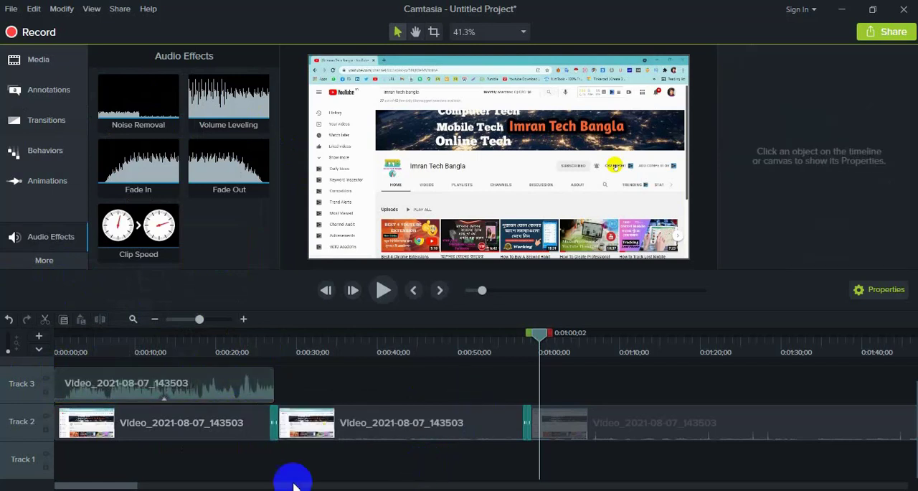
- Add profile pik.jpg at the start of a new Track 4 and extend it to a duration of about 1:41
{"action": "left_click", "coordinate": [39, 64]}
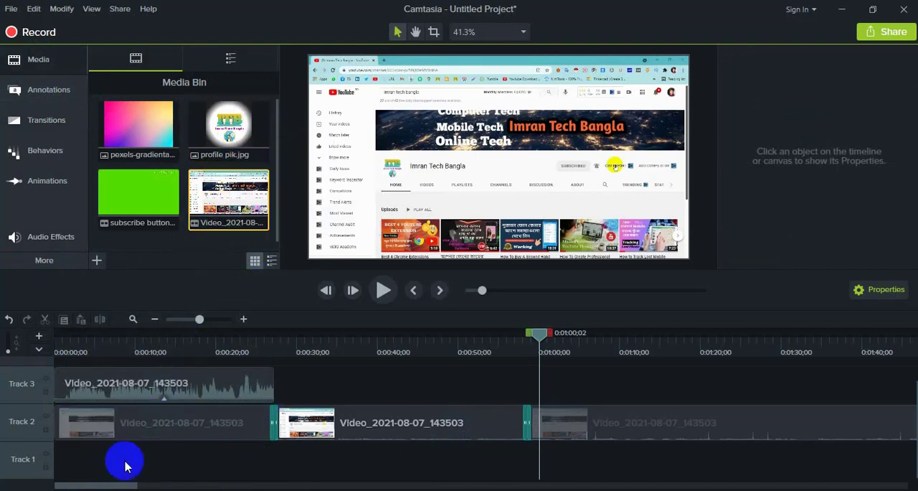
{"action": "left_click_drag", "start_coordinate": [101, 486], "coordinate": [78, 482]}
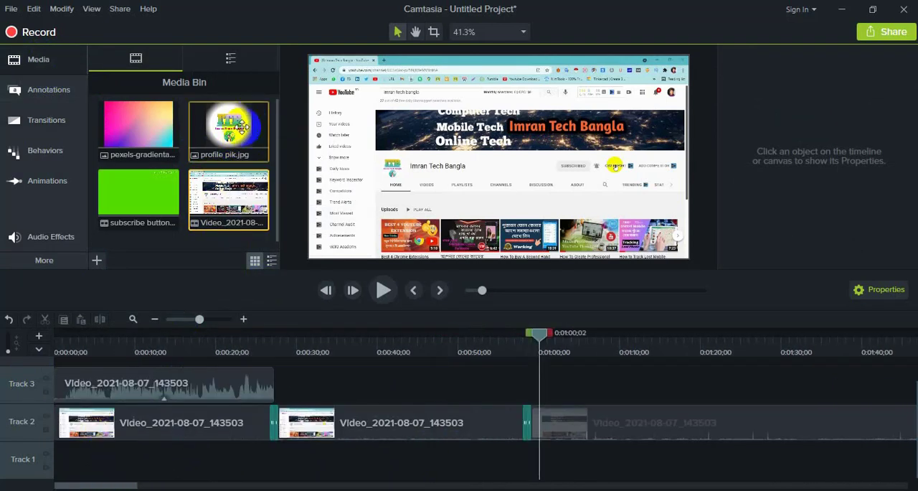
{"action": "left_click_drag", "start_coordinate": [242, 128], "coordinate": [63, 389]}
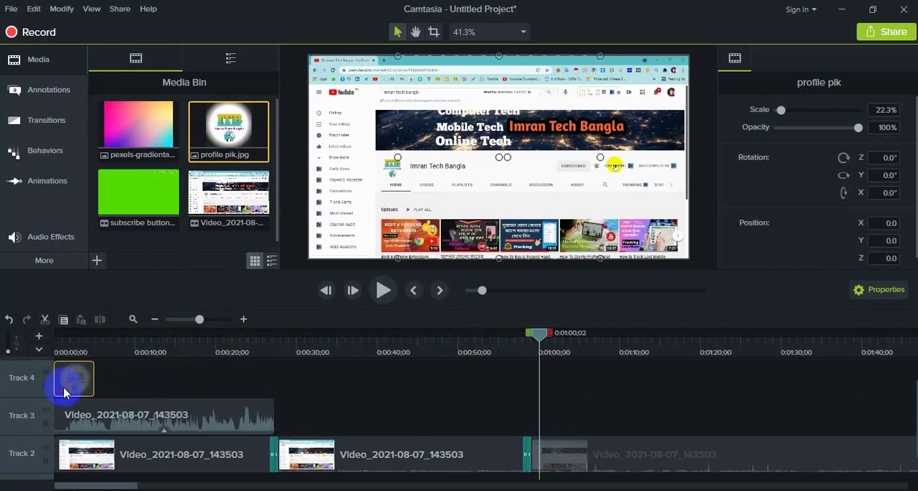
{"action": "left_click_drag", "start_coordinate": [94, 379], "coordinate": [873, 425]}
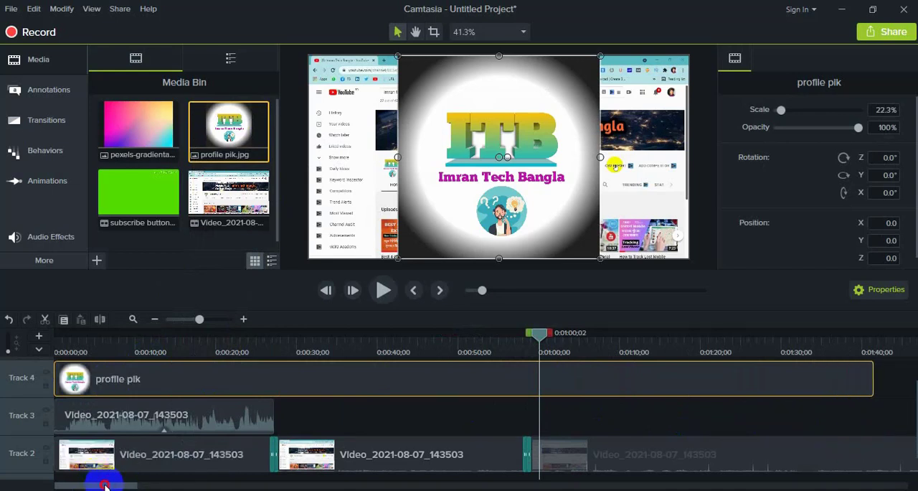
- Split the third clip on Track 2 at 0:01:44;00 and delete the footage after the cut
{"action": "left_click_drag", "start_coordinate": [104, 485], "coordinate": [168, 485]}
{"action": "left_click", "coordinate": [225, 348]}
{"action": "left_click", "coordinate": [248, 442]}
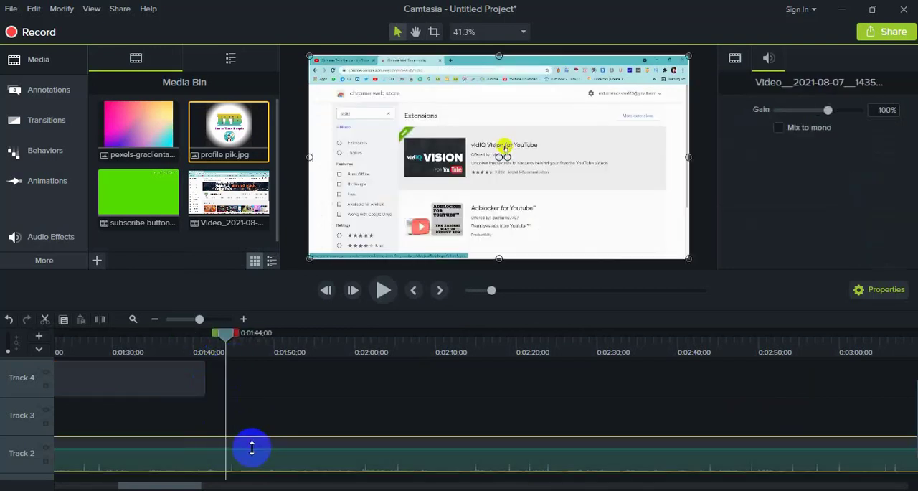
{"action": "left_click", "coordinate": [99, 319]}
{"action": "left_click", "coordinate": [337, 466]}
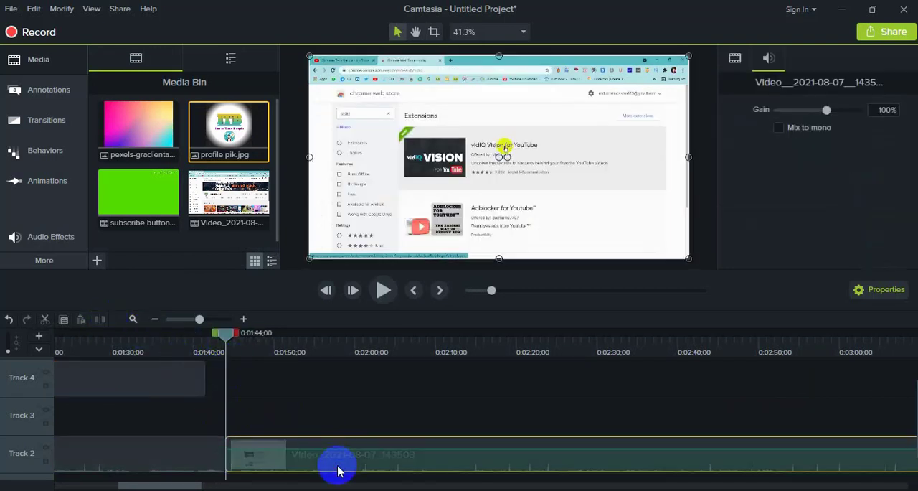
{"action": "key", "text": "Delete"}
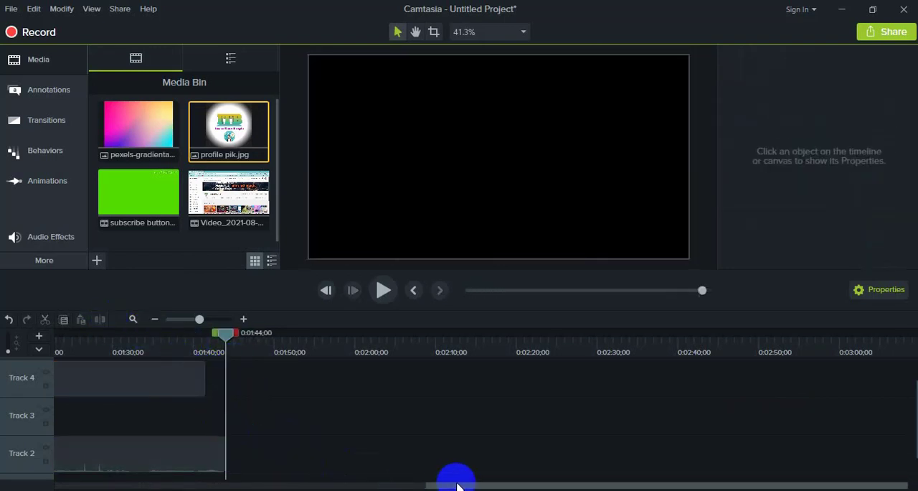
- Extend the profile pik clip on Track 4 to end with the Track 2 footage at 0:01:44;00
{"action": "left_click", "coordinate": [204, 377]}
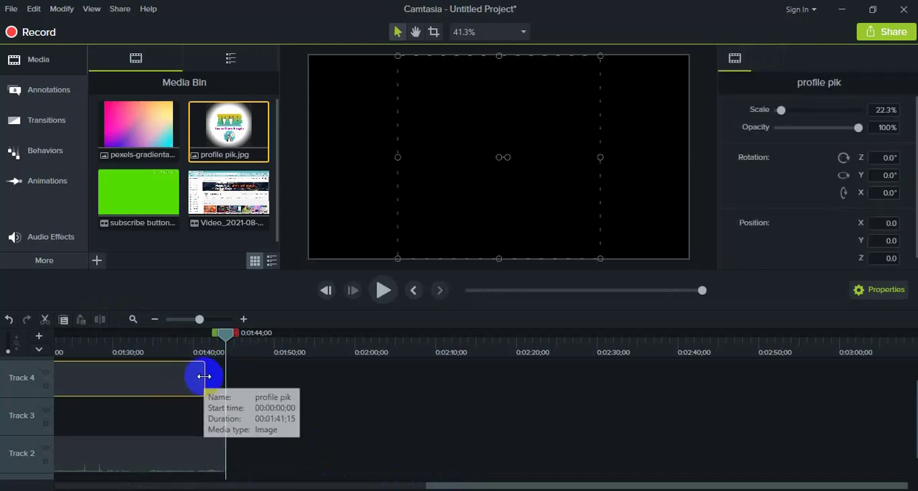
{"action": "left_click_drag", "start_coordinate": [204, 380], "coordinate": [224, 377]}
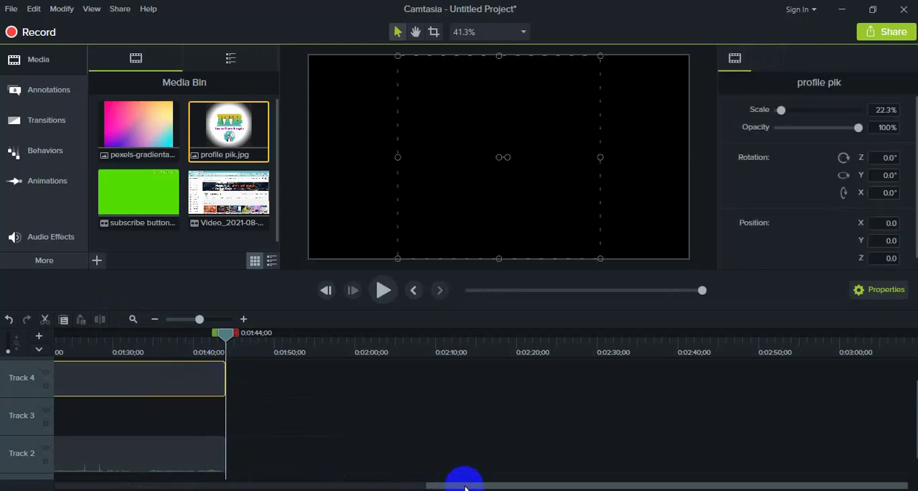
{"action": "left_click_drag", "start_coordinate": [464, 487], "coordinate": [61, 482]}
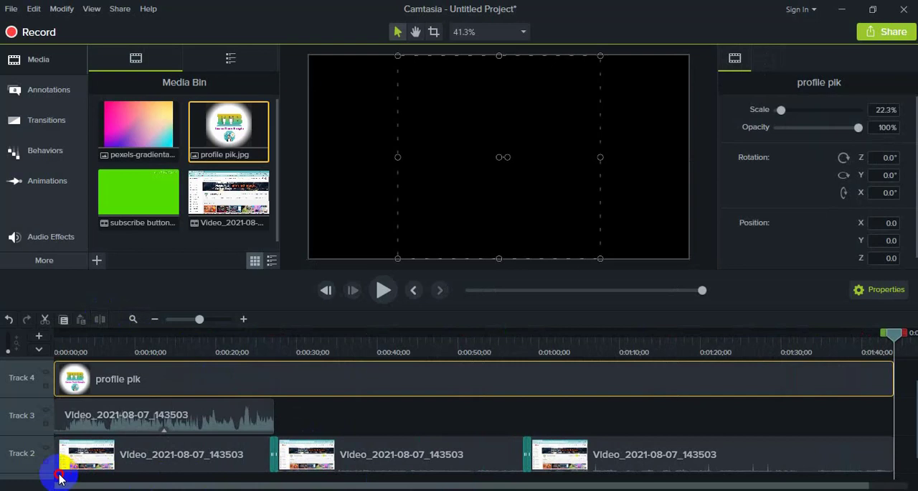
- Shrink the profile pik logo to 4% scale and place it in the video's upper-right corner at about X 591, Y 284
{"action": "left_click", "coordinate": [151, 352]}
{"action": "left_click", "coordinate": [326, 289]}
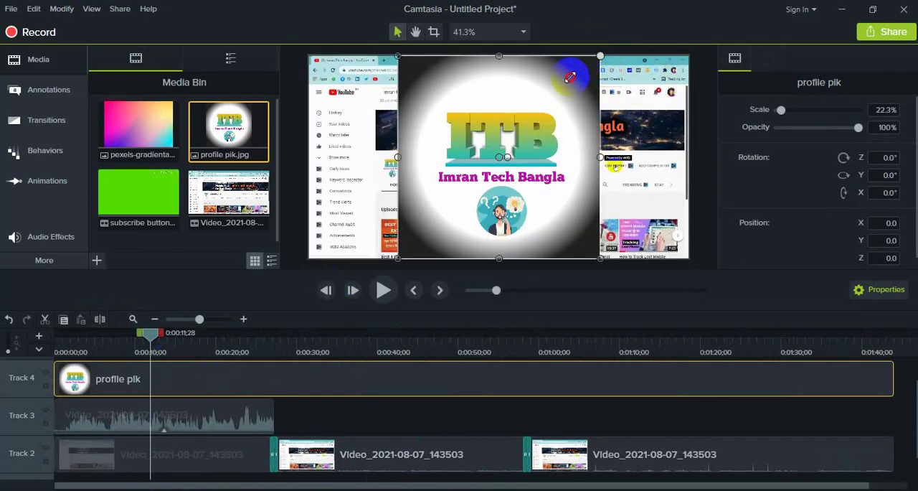
{"action": "left_click_drag", "start_coordinate": [569, 76], "coordinate": [486, 166]}
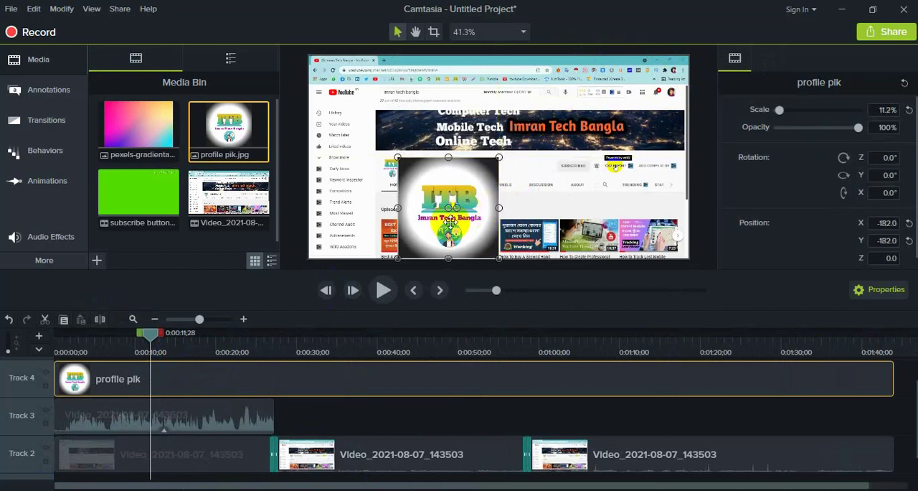
{"action": "left_click_drag", "start_coordinate": [449, 222], "coordinate": [456, 185]}
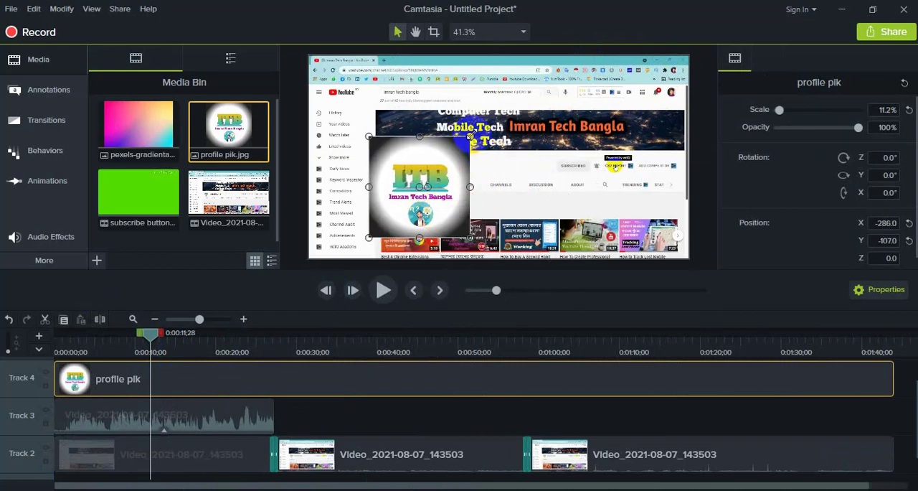
{"action": "left_click_drag", "start_coordinate": [470, 135], "coordinate": [468, 140]}
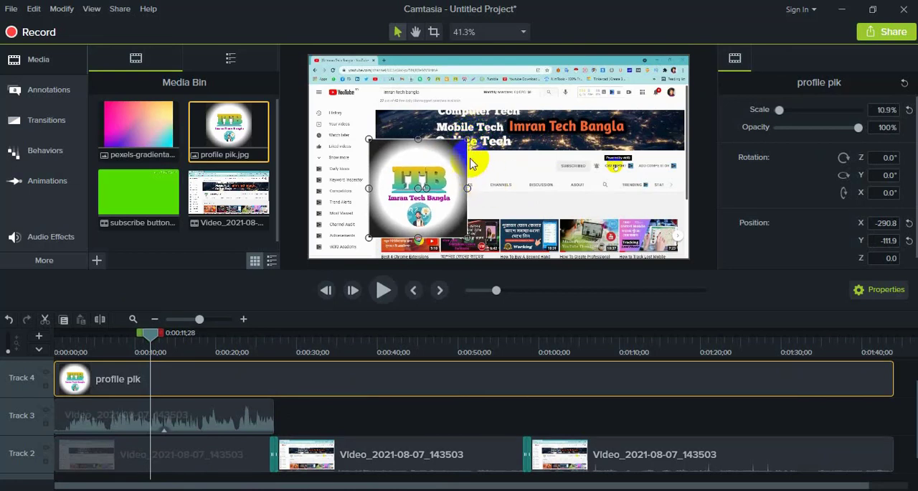
{"action": "left_click_drag", "start_coordinate": [463, 142], "coordinate": [660, 92]}
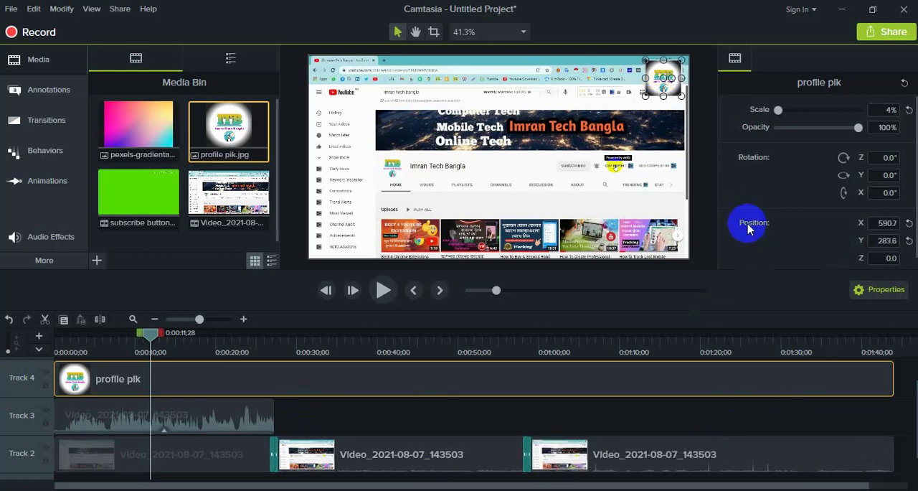
- Preview the logo overlay at several points along the timeline
{"action": "left_click", "coordinate": [403, 420]}
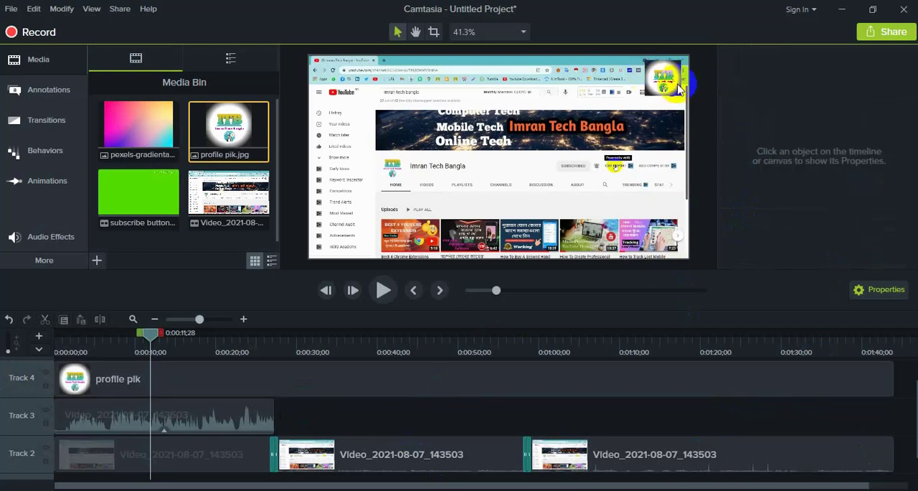
{"action": "left_click_drag", "start_coordinate": [149, 338], "coordinate": [500, 381]}
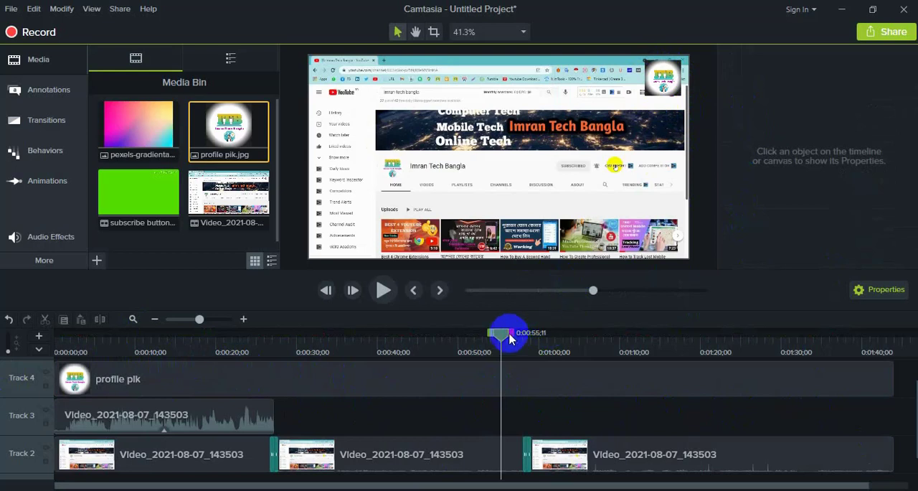
{"action": "left_click_drag", "start_coordinate": [500, 336], "coordinate": [247, 387]}
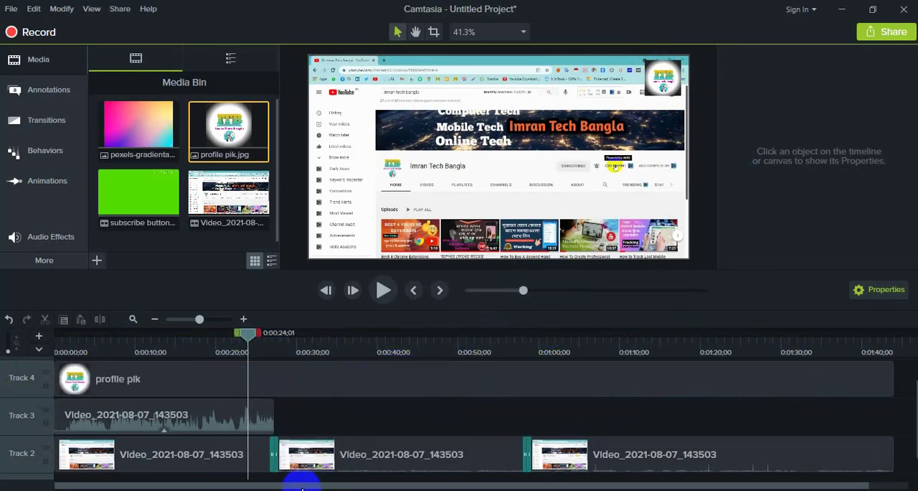
- Add the subscribe button video on a new Track 5 above the logo, starting at about 0:00:32
{"action": "mouse_move", "coordinate": [302, 488]}
{"action": "left_mouse_down"}
{"action": "mouse_move", "coordinate": [385, 486]}
{"action": "mouse_move", "coordinate": [302, 486]}
{"action": "left_mouse_up"}
{"action": "scroll", "coordinate": [361, 410], "scroll_direction": "up", "scroll_amount": 1}
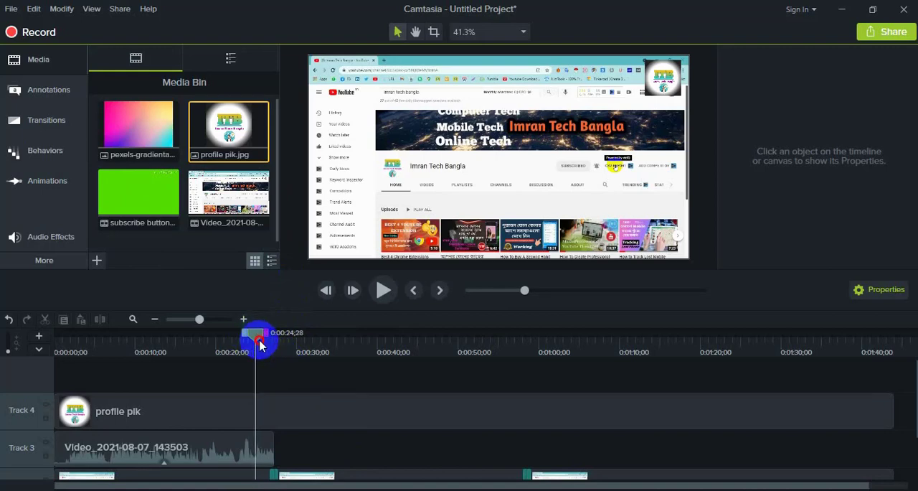
{"action": "left_click_drag", "start_coordinate": [278, 351], "coordinate": [317, 365]}
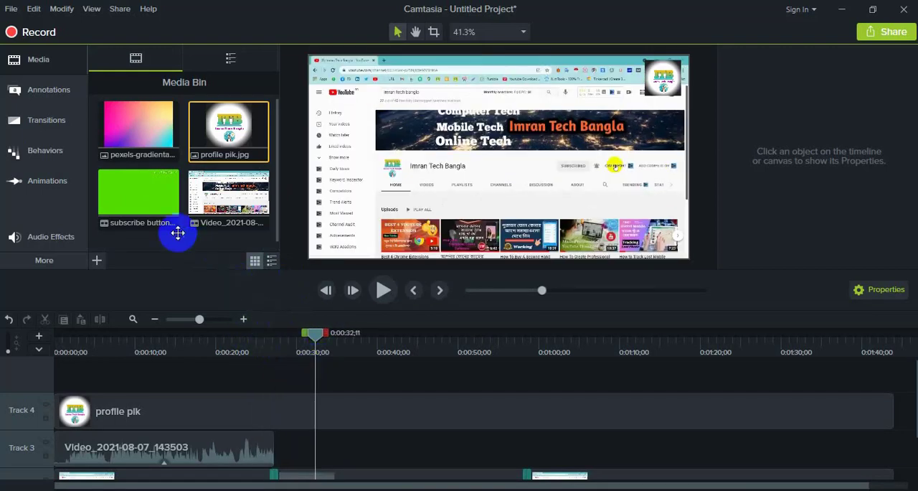
{"action": "left_click_drag", "start_coordinate": [141, 195], "coordinate": [313, 378]}
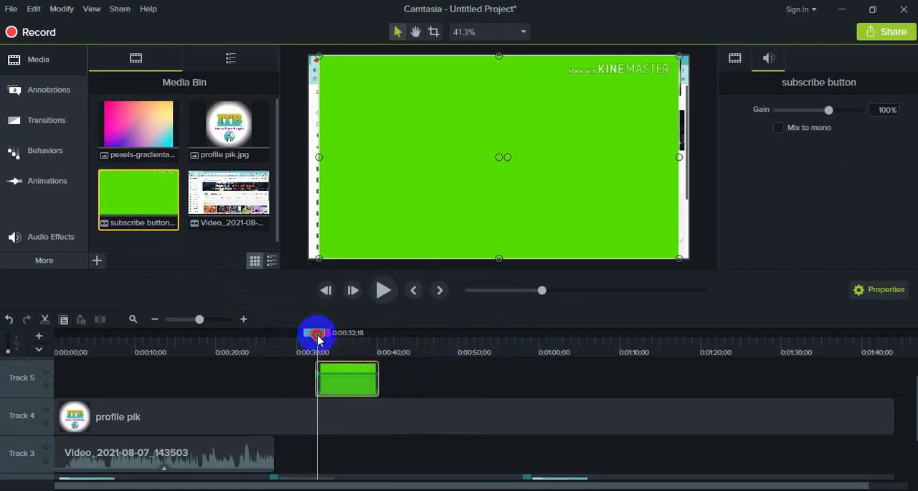
- Preview the green-screen subscribe button animation on Track 5 up to about 0:00:35
{"action": "left_click_drag", "start_coordinate": [318, 337], "coordinate": [333, 369]}
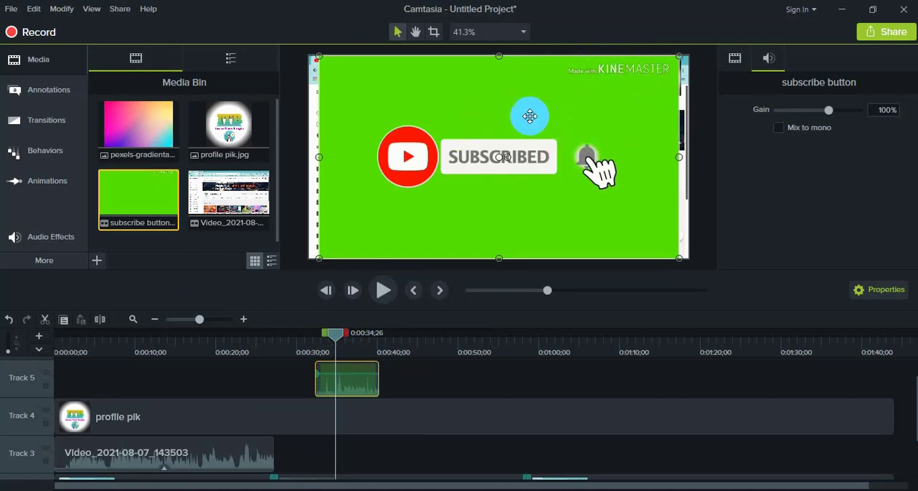
{"action": "left_click_drag", "start_coordinate": [486, 160], "coordinate": [500, 145]}
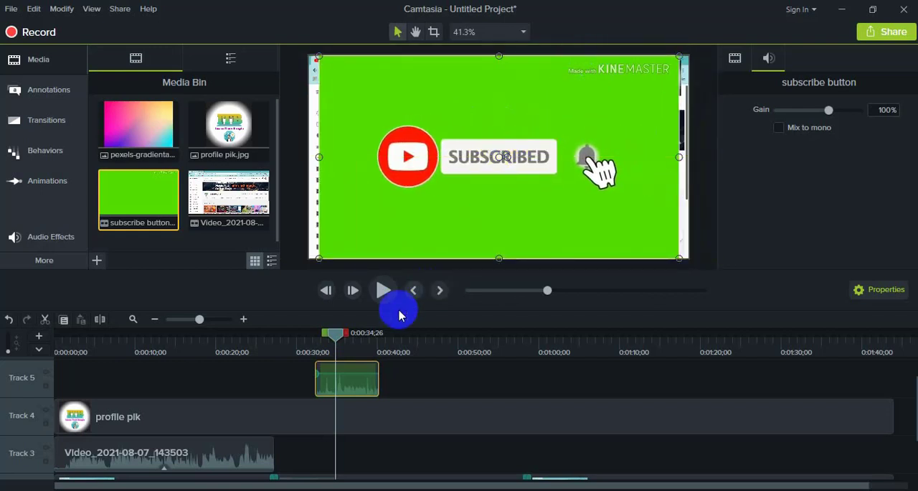
{"action": "left_click", "coordinate": [440, 380]}
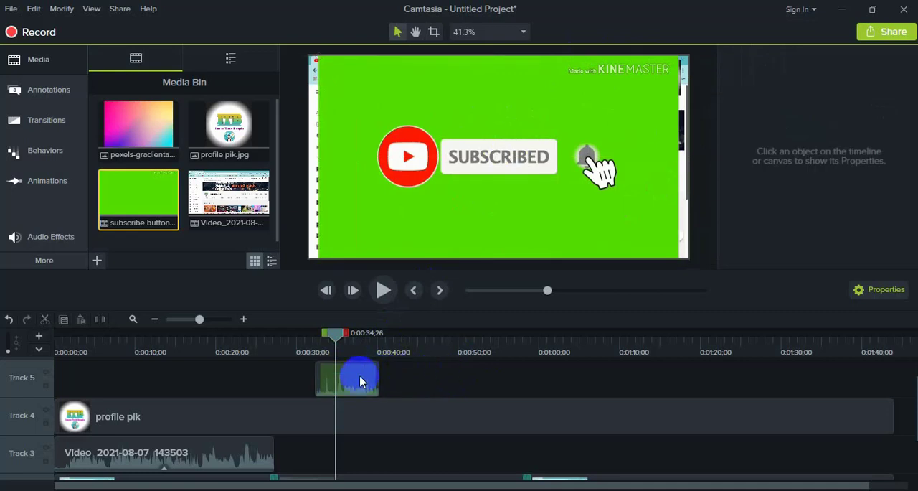
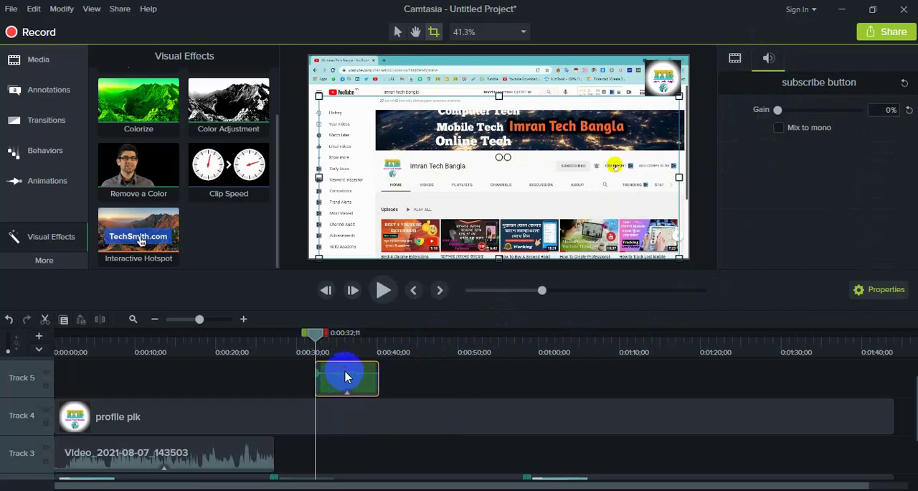
- Lower the subscribe button clip's audio gain to 0% and check the animation at about 0:00:34
{"action": "left_click_drag", "start_coordinate": [345, 373], "coordinate": [345, 399]}
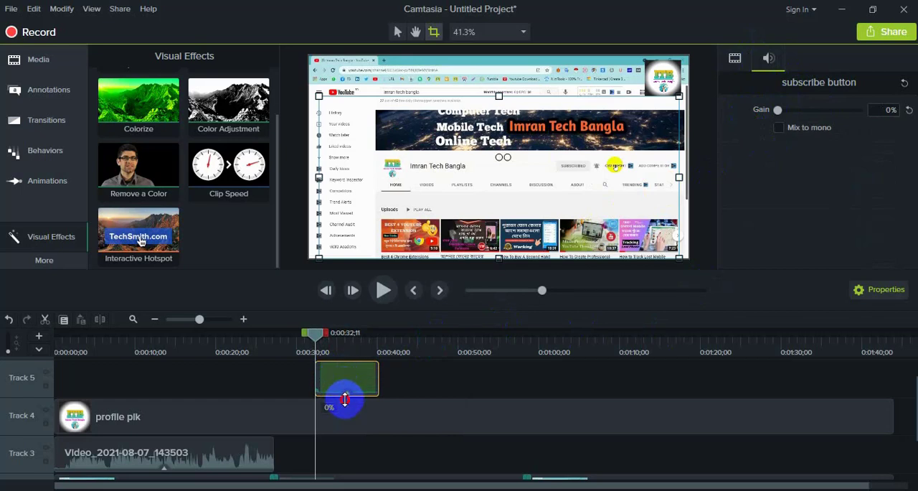
{"action": "left_click", "coordinate": [409, 382]}
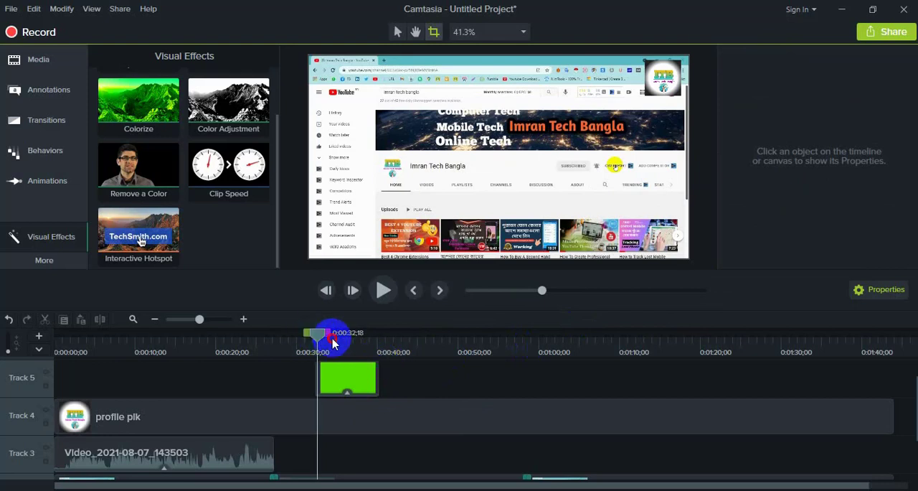
{"action": "mouse_move", "coordinate": [319, 335]}
{"action": "left_mouse_down"}
{"action": "mouse_move", "coordinate": [485, 362]}
{"action": "mouse_move", "coordinate": [337, 355]}
{"action": "mouse_move", "coordinate": [365, 360]}
{"action": "mouse_move", "coordinate": [329, 347]}
{"action": "left_mouse_up"}
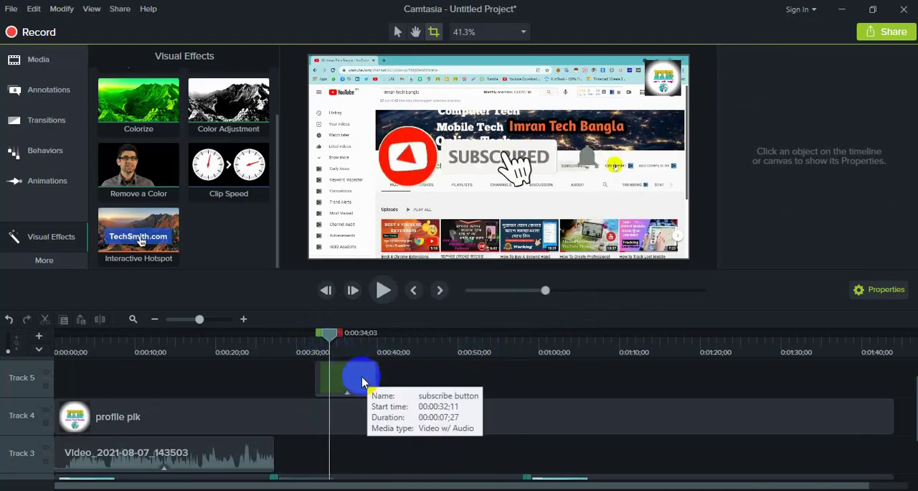
- Shrink the subscribe button overlay to about half its size and place it over the right part of the channel banner
{"action": "left_click", "coordinate": [382, 378]}
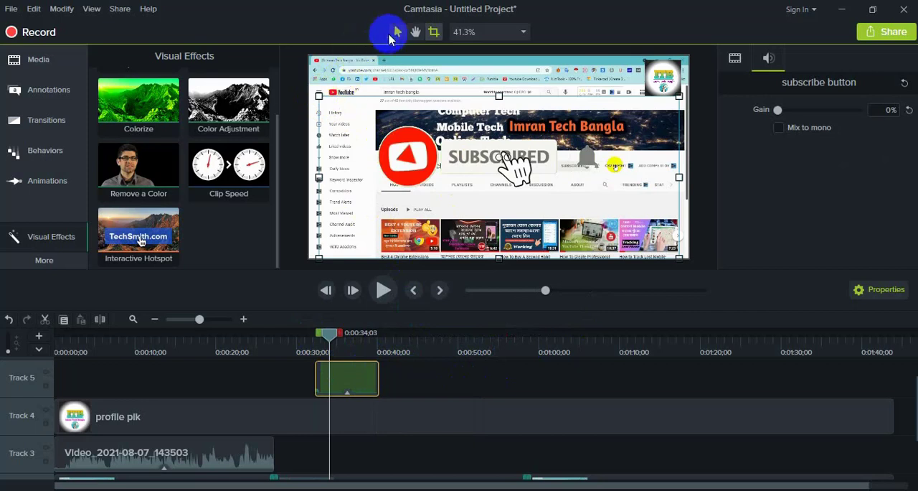
{"action": "left_click", "coordinate": [397, 34]}
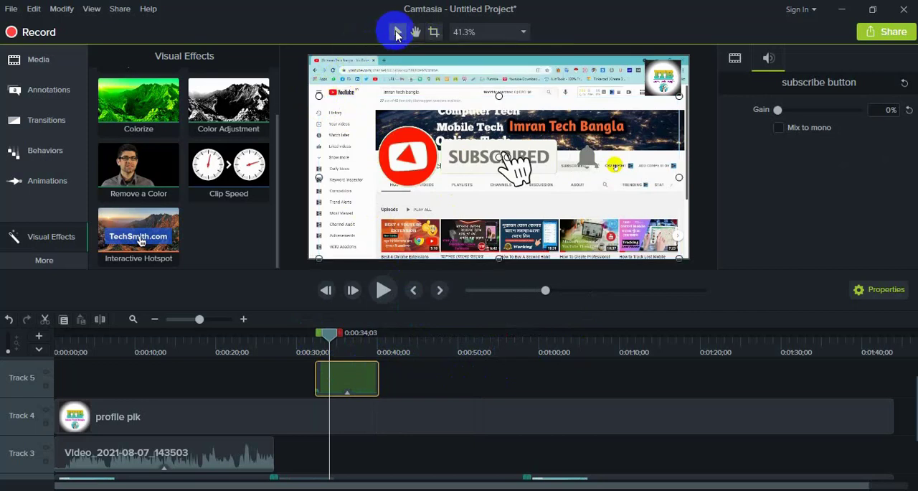
{"action": "left_click", "coordinate": [353, 370]}
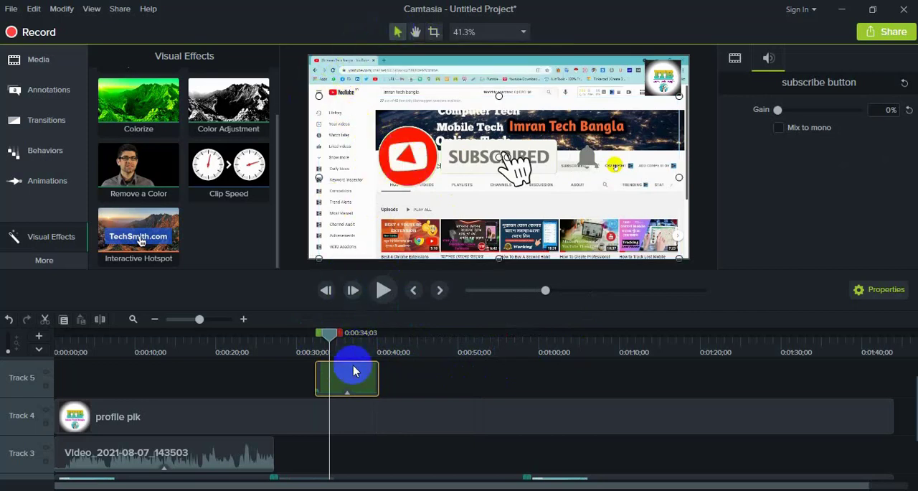
{"action": "left_click_drag", "start_coordinate": [319, 96], "coordinate": [483, 185]}
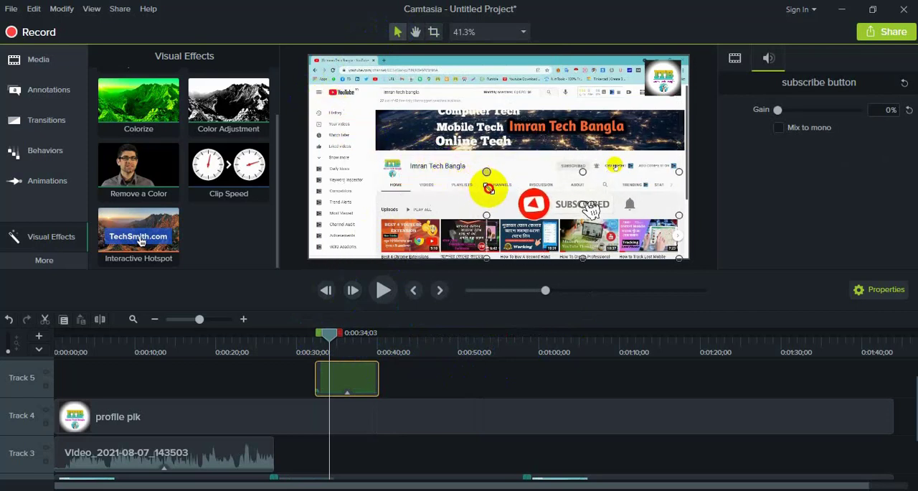
{"action": "left_click_drag", "start_coordinate": [582, 229], "coordinate": [622, 166]}
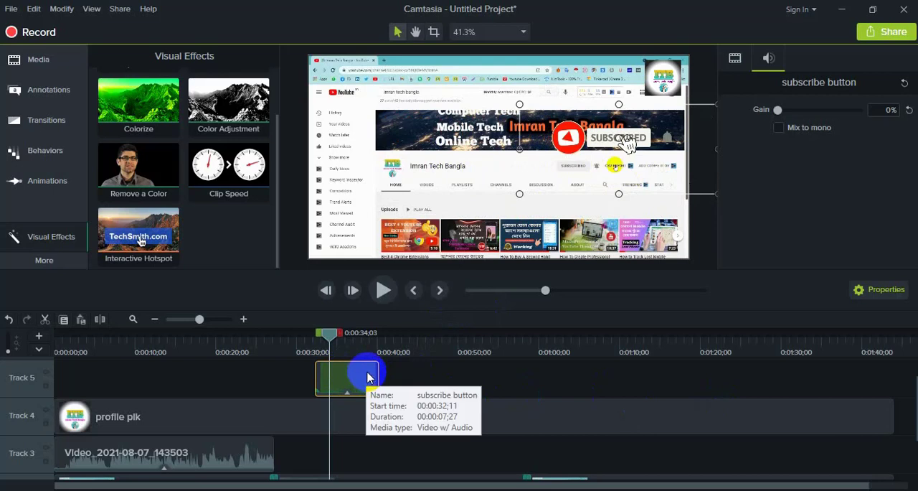
- Paste a copy of the subscribe button clip on Track 5 at about 0:01:10
{"action": "left_click", "coordinate": [598, 337]}
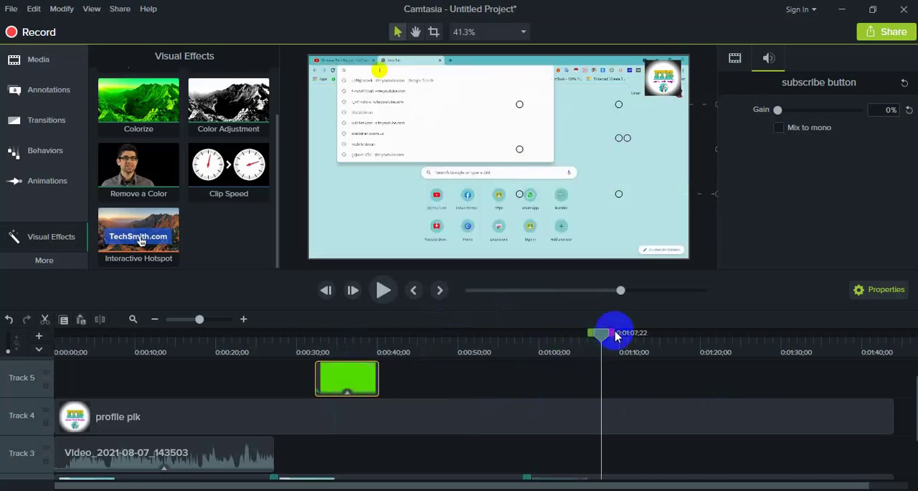
{"action": "left_click_drag", "start_coordinate": [606, 339], "coordinate": [623, 345]}
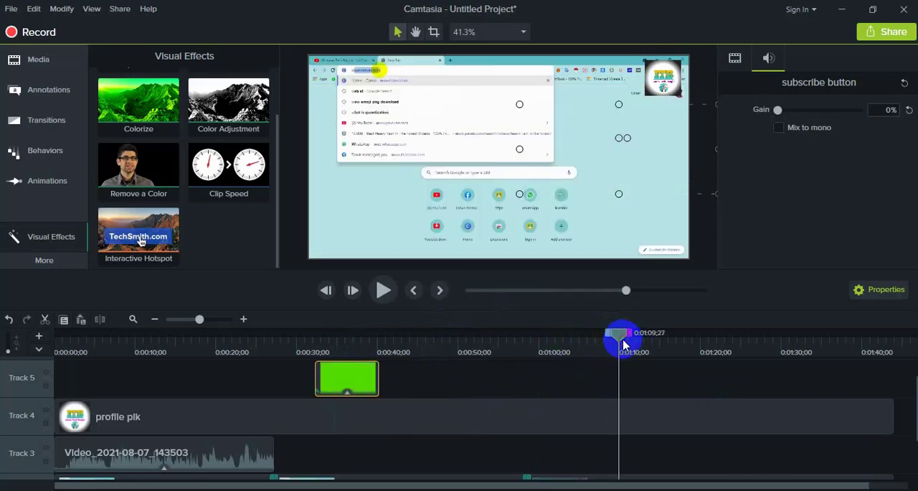
{"action": "key", "text": "ctrl+v"}
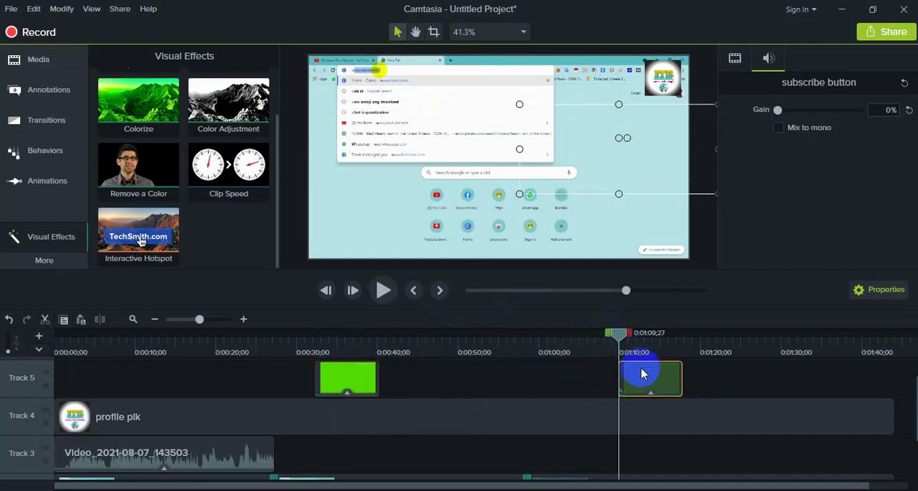
{"action": "left_click_drag", "start_coordinate": [622, 341], "coordinate": [416, 355]}
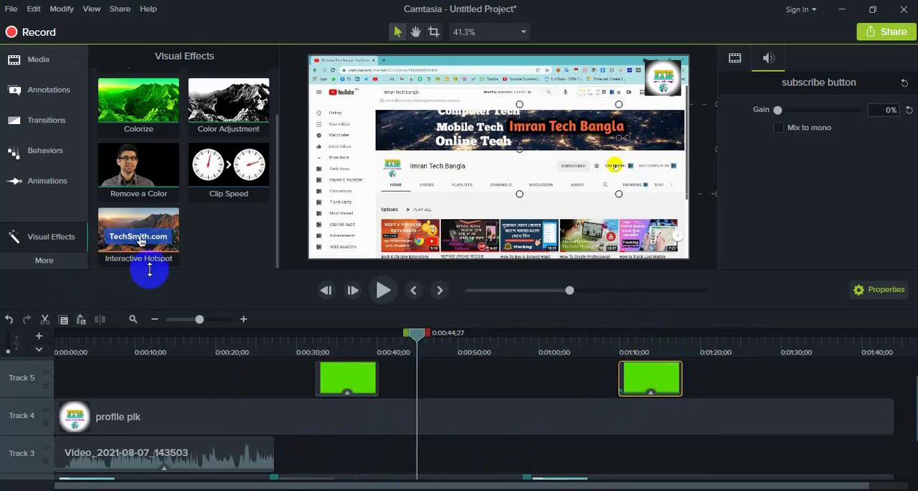
- Add the pexels-gradienta image to Track 5 at about 0:00:24, before the first subscribe button clip
{"action": "left_click", "coordinate": [23, 65]}
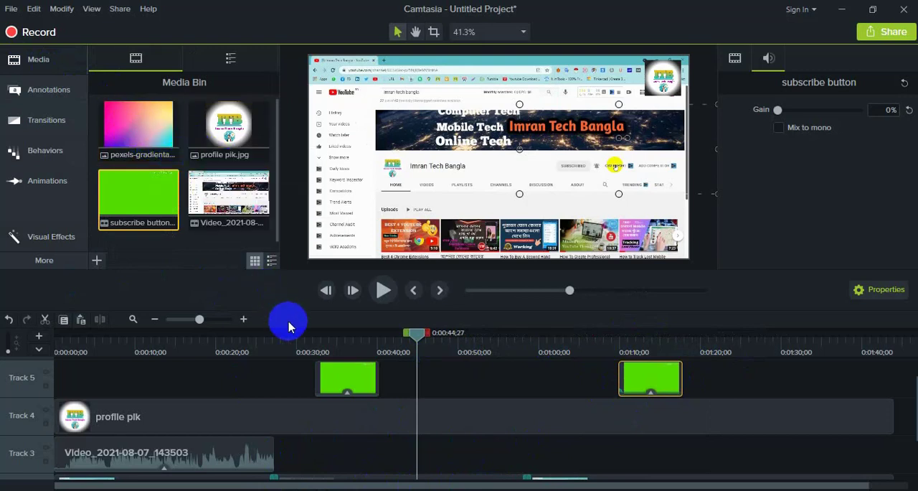
{"action": "left_click_drag", "start_coordinate": [140, 129], "coordinate": [247, 373]}
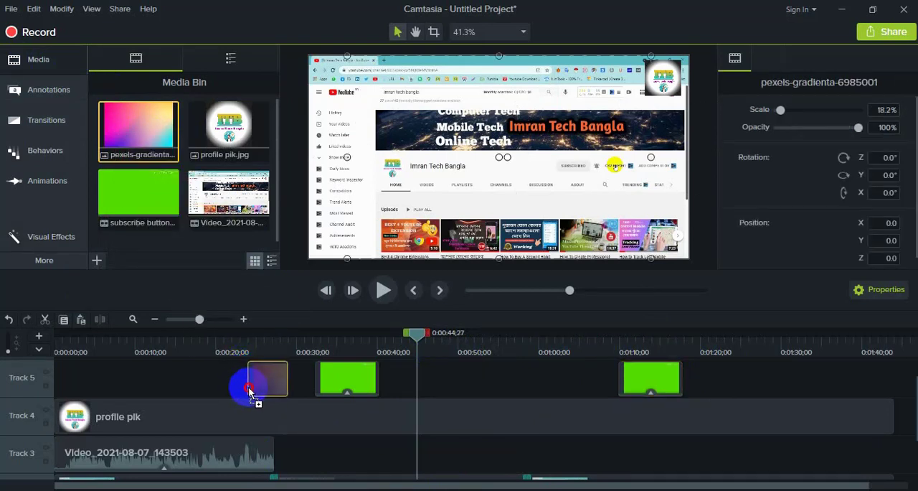
{"action": "left_click", "coordinate": [255, 341]}
{"action": "mouse_move", "coordinate": [257, 340]}
{"action": "left_mouse_down"}
{"action": "mouse_move", "coordinate": [243, 337]}
{"action": "mouse_move", "coordinate": [261, 349]}
{"action": "left_mouse_up"}
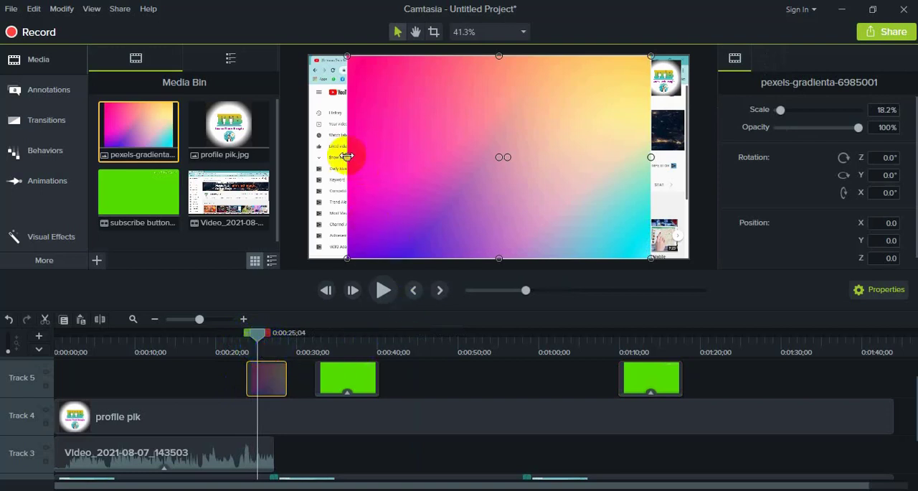
- Enlarge the gradient image to about 25.7% scale so it covers the whole canvas
{"action": "left_click_drag", "start_coordinate": [346, 157], "coordinate": [285, 157]}
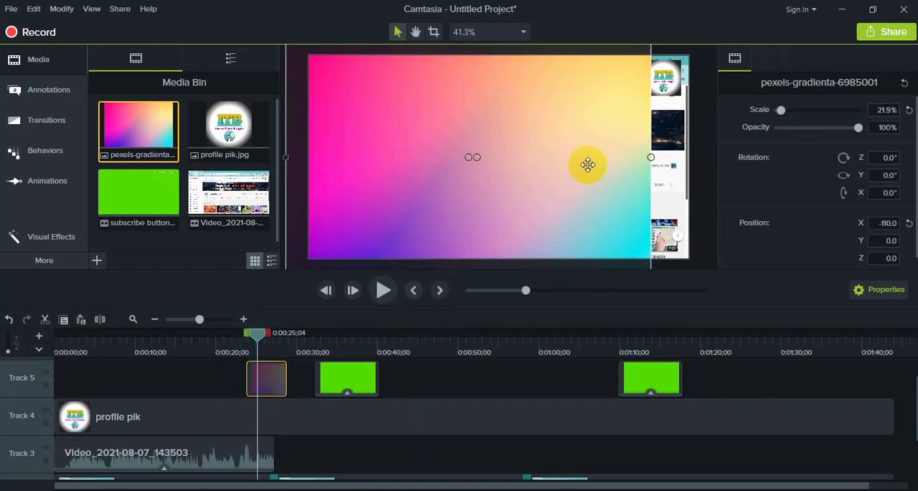
{"action": "left_click_drag", "start_coordinate": [651, 157], "coordinate": [719, 162]}
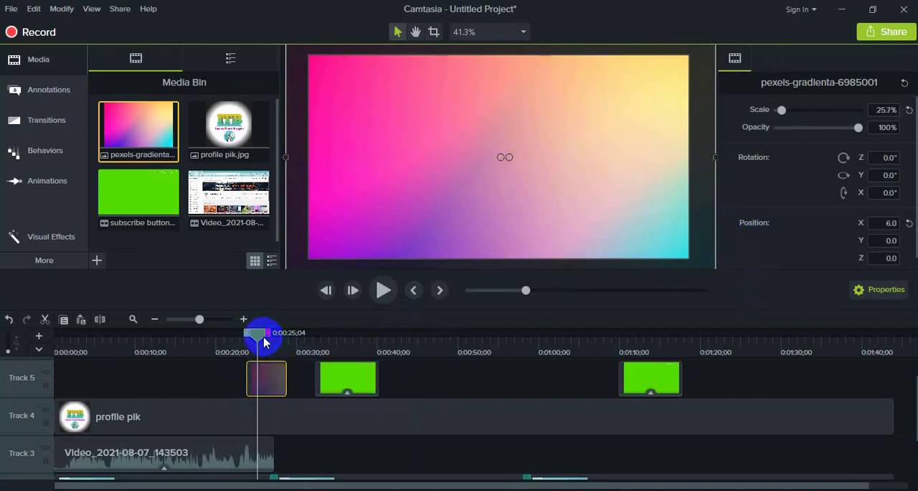
{"action": "mouse_move", "coordinate": [261, 340]}
{"action": "left_mouse_down"}
{"action": "mouse_move", "coordinate": [244, 337]}
{"action": "mouse_move", "coordinate": [266, 348]}
{"action": "mouse_move", "coordinate": [256, 347]}
{"action": "left_mouse_up"}
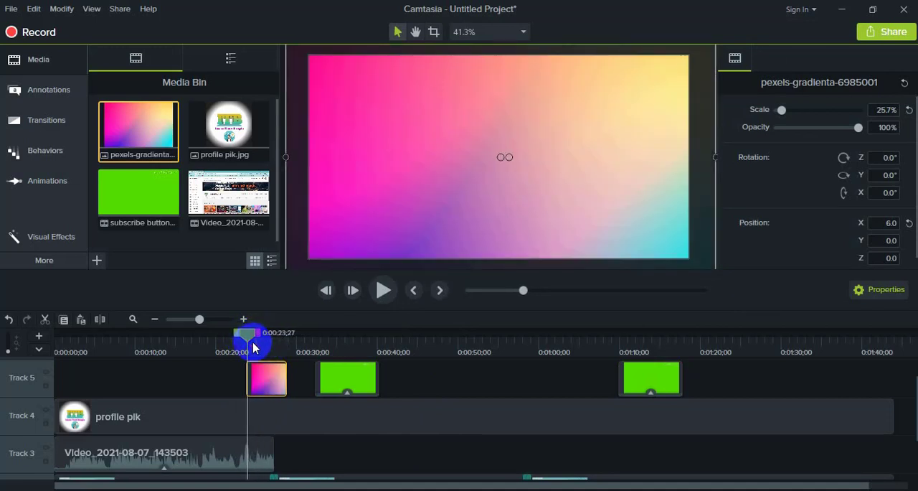
- Add a plain ABC text callout on a new track directly above the gradient image, starting at about 0:00:24
{"action": "scroll", "coordinate": [318, 381], "scroll_direction": "up", "scroll_amount": 1}
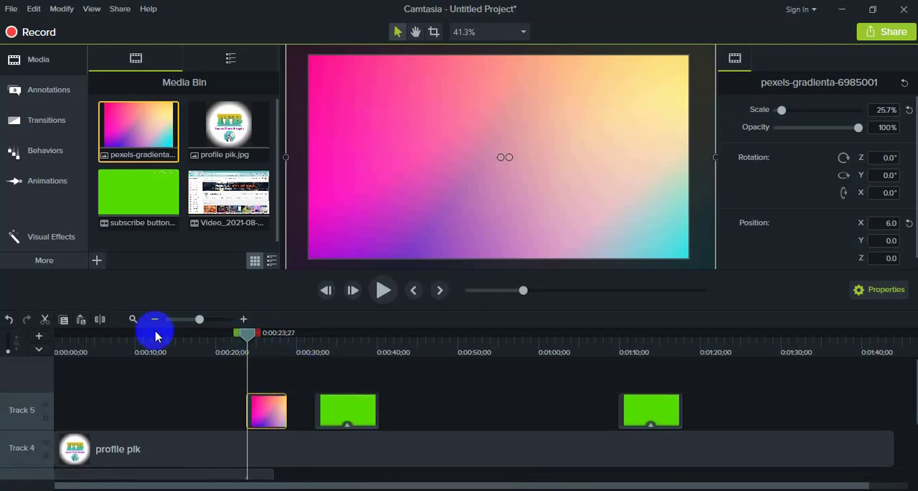
{"action": "left_click_drag", "start_coordinate": [247, 341], "coordinate": [247, 342]}
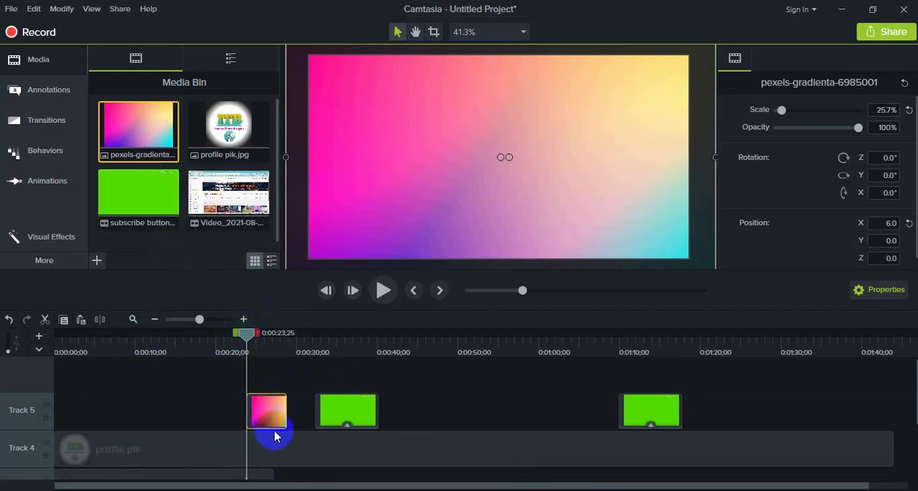
{"action": "left_click", "coordinate": [58, 90]}
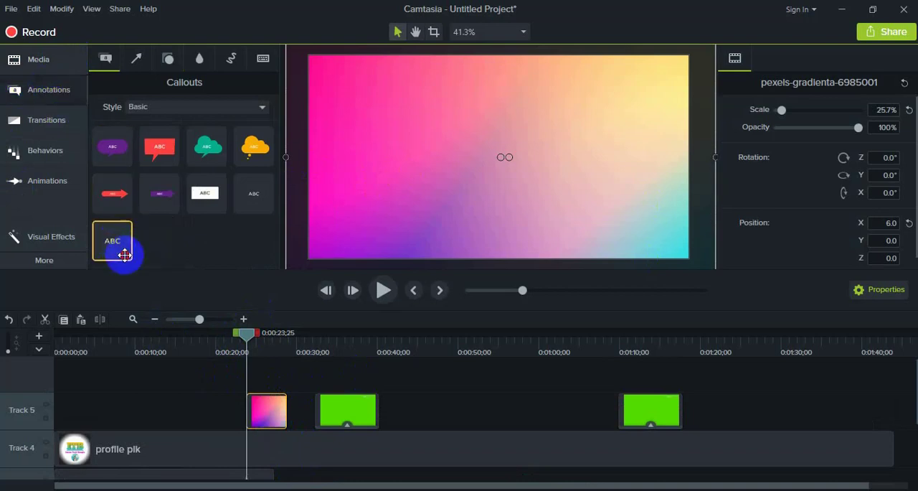
{"action": "left_click_drag", "start_coordinate": [125, 254], "coordinate": [266, 378]}
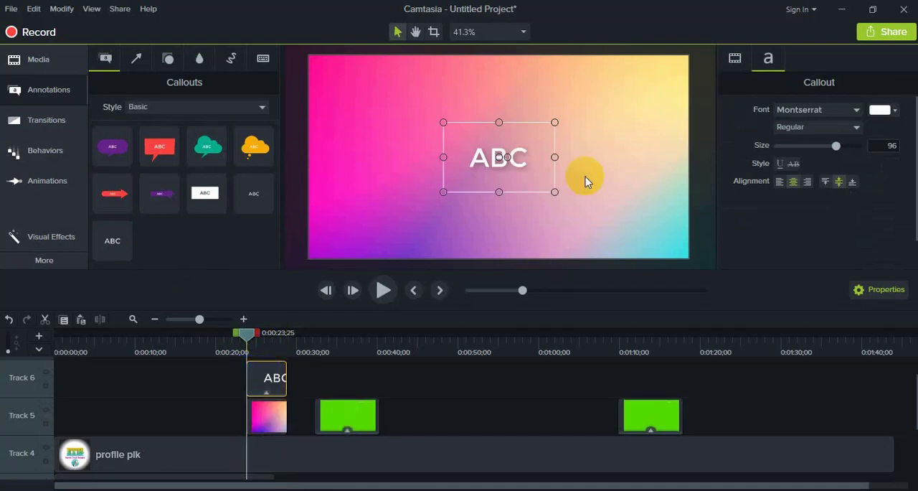
- Replace the callout's placeholder text with "Step 01."
{"action": "double_click", "coordinate": [519, 162]}
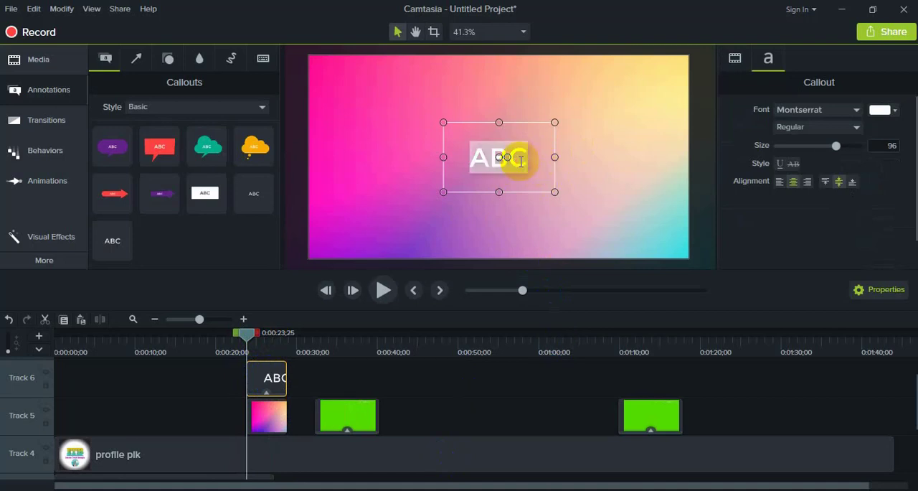
{"action": "type", "text": "Step"}
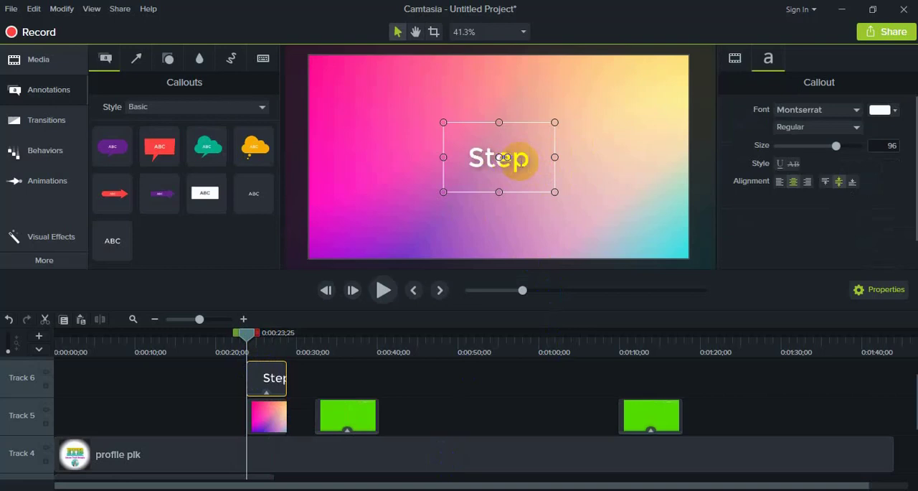
{"action": "type", "text": "01"}
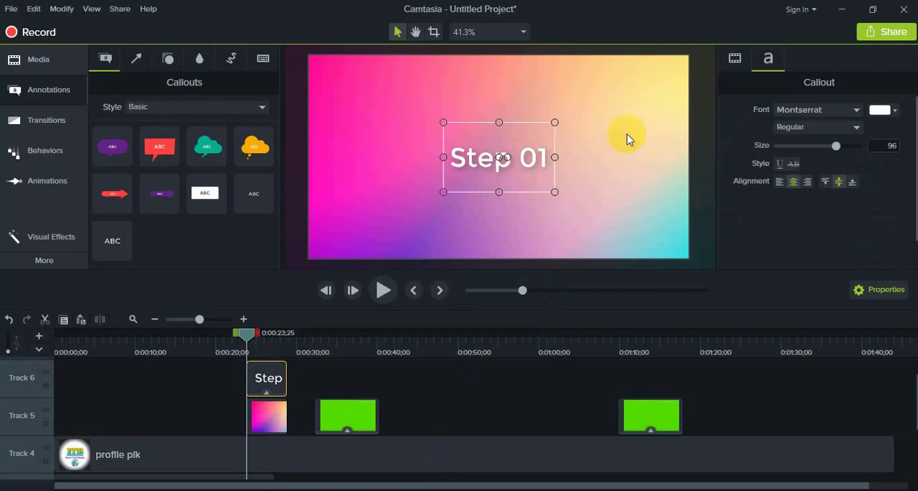
{"action": "type", "text": "."}
{"action": "left_click", "coordinate": [651, 201]}
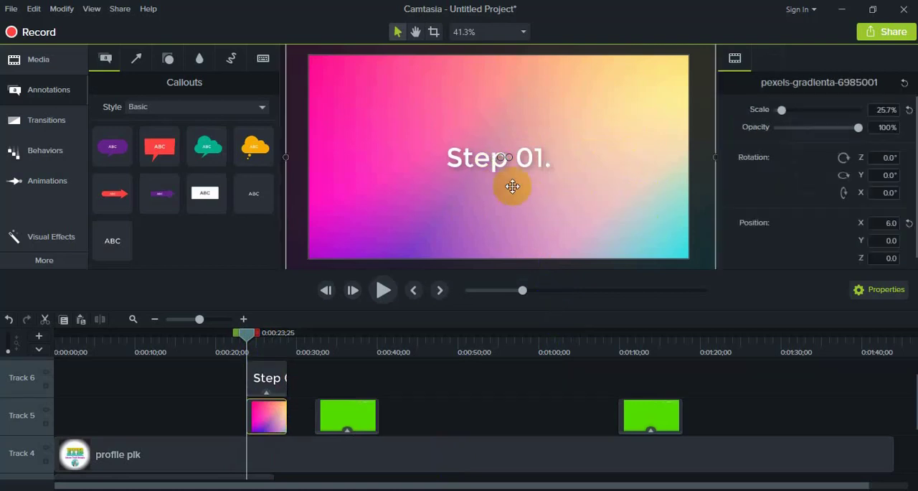
- Widen the "Step 01." text box and move it slightly left of the canvas centre
{"action": "left_click", "coordinate": [538, 164]}
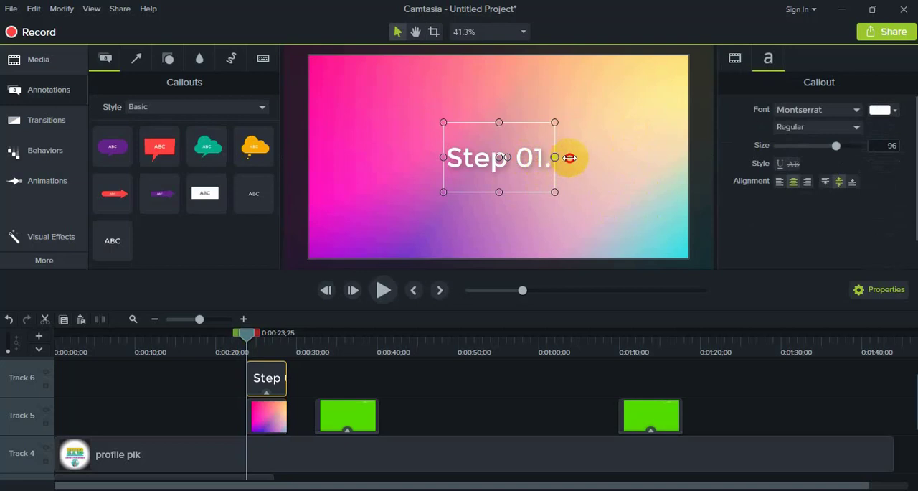
{"action": "left_click_drag", "start_coordinate": [554, 156], "coordinate": [664, 157]}
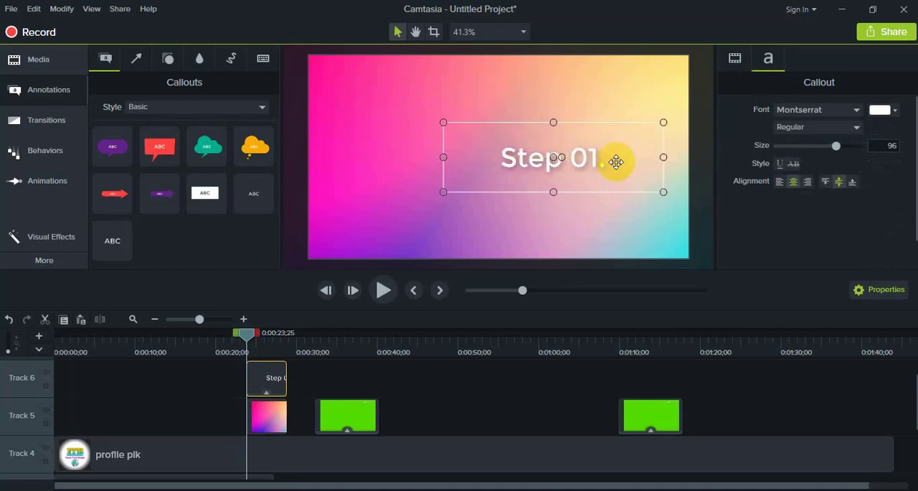
{"action": "double_click", "coordinate": [607, 156]}
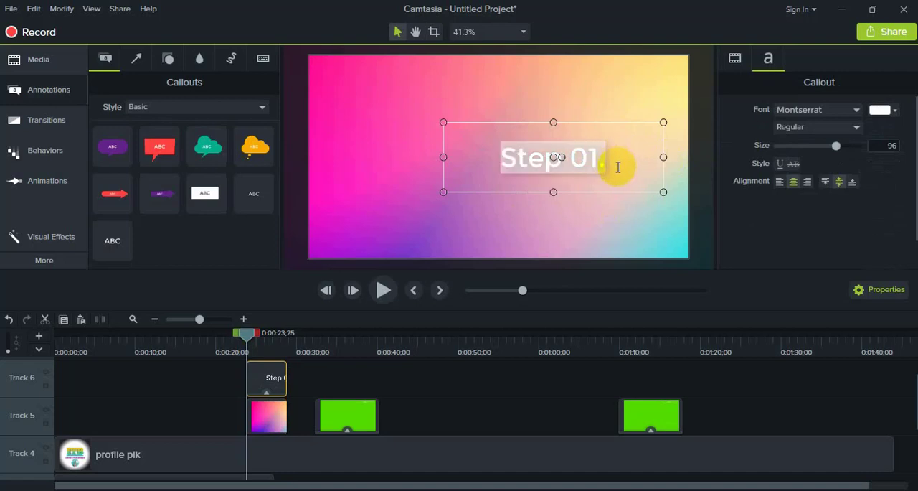
{"action": "left_click", "coordinate": [615, 162]}
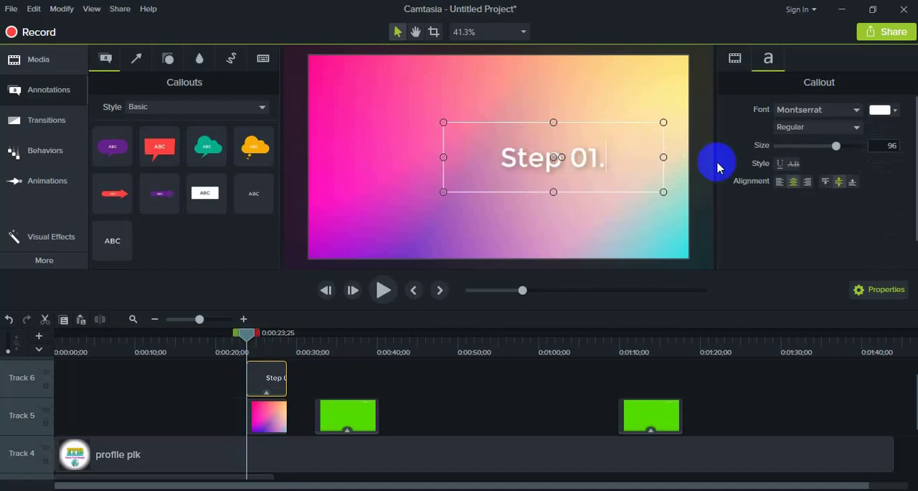
{"action": "left_click_drag", "start_coordinate": [442, 157], "coordinate": [482, 154]}
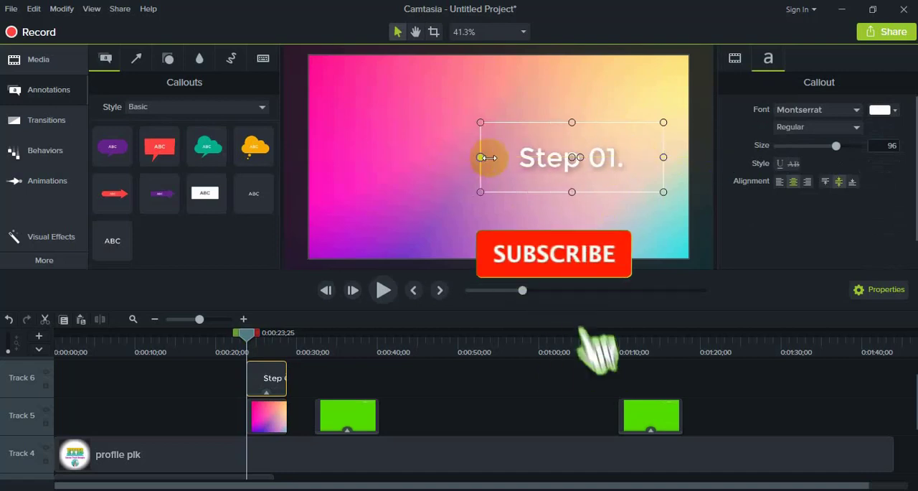
{"action": "left_click_drag", "start_coordinate": [619, 150], "coordinate": [504, 165]}
- Color the "Step 01." text yellow and preview the title from about 0:00:23
{"action": "left_click", "coordinate": [889, 110]}
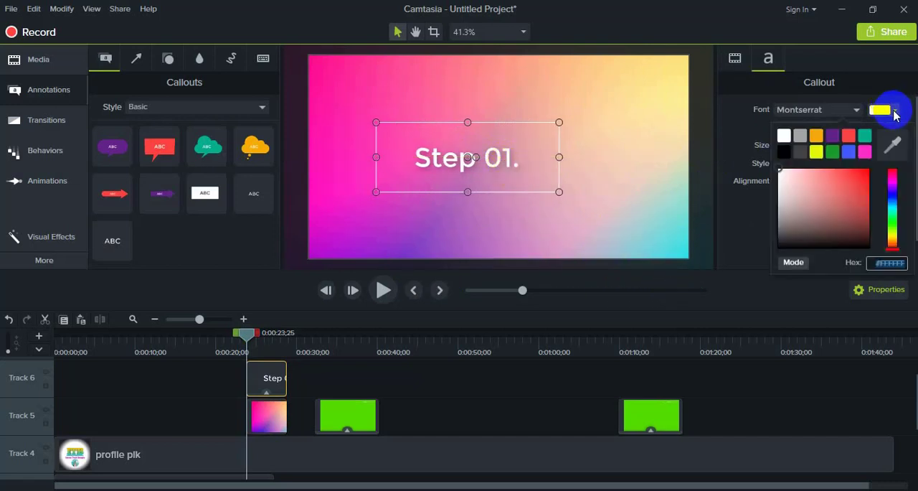
{"action": "left_click", "coordinate": [816, 153]}
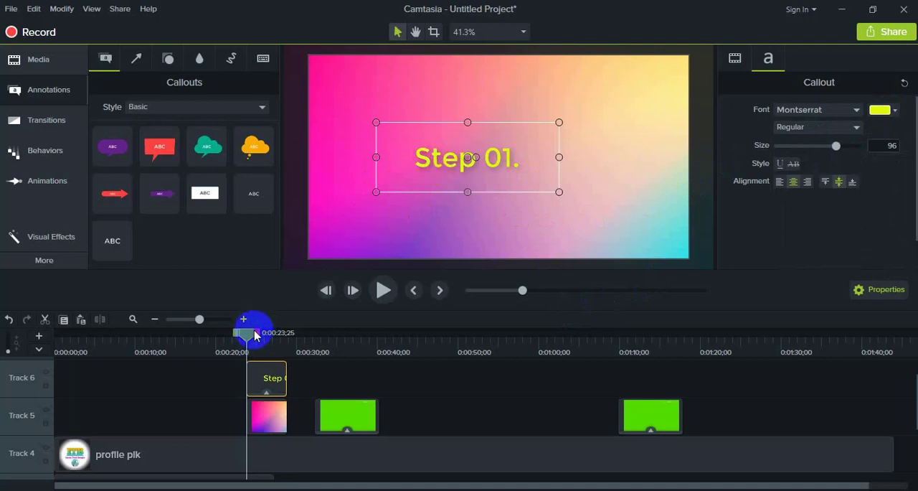
{"action": "left_click_drag", "start_coordinate": [246, 337], "coordinate": [239, 339]}
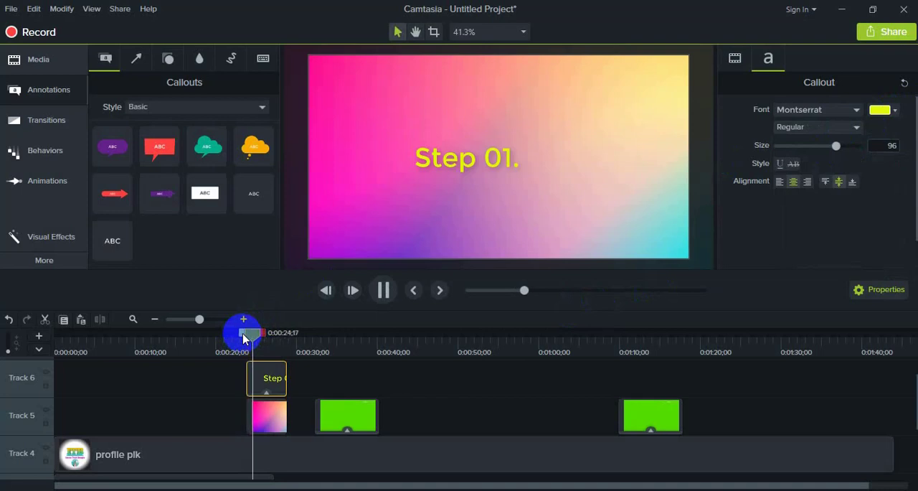
{"action": "key", "text": "space"}
{"action": "mouse_move", "coordinate": [255, 341]}
{"action": "left_mouse_down"}
{"action": "mouse_move", "coordinate": [242, 347]}
{"action": "mouse_move", "coordinate": [251, 345]}
{"action": "left_mouse_up"}
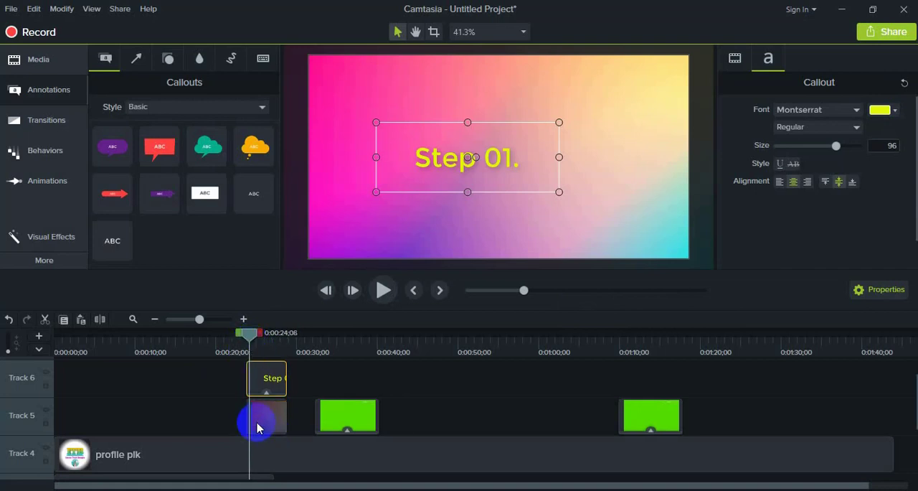
- Browse the available transitions and add one to the start of the gradient image on Track 5
{"action": "left_click", "coordinate": [61, 124]}
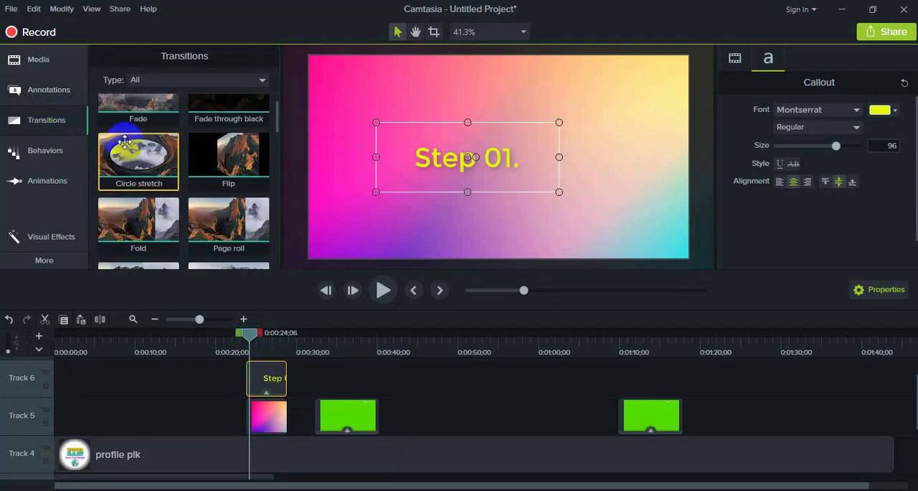
{"action": "left_click", "coordinate": [128, 163]}
{"action": "left_click", "coordinate": [230, 152]}
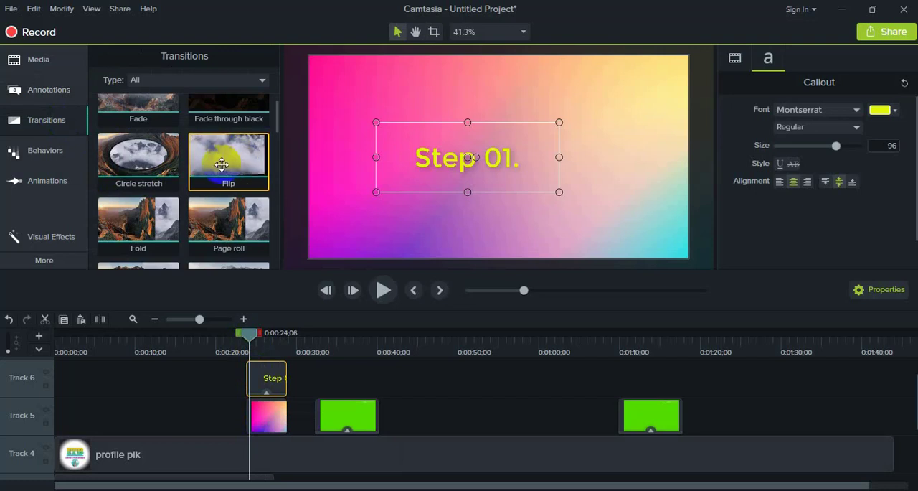
{"action": "scroll", "coordinate": [219, 153], "scroll_direction": "up", "scroll_amount": 1}
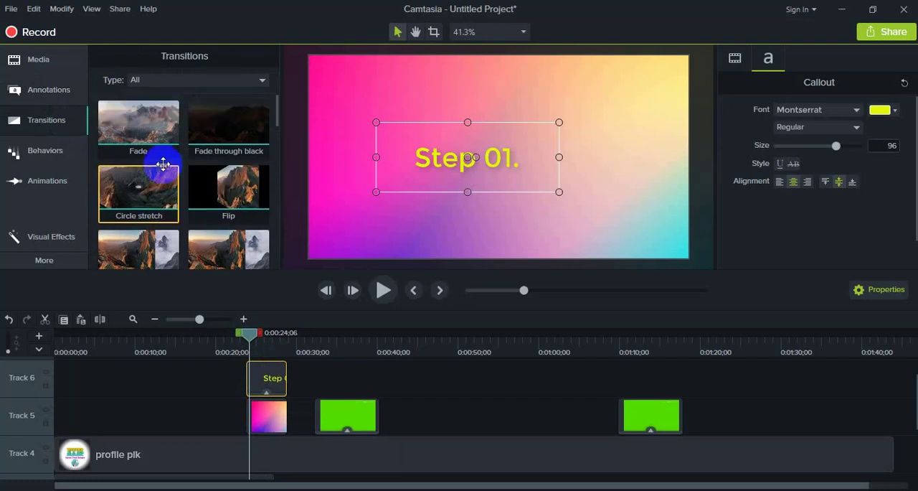
{"action": "left_click", "coordinate": [173, 143]}
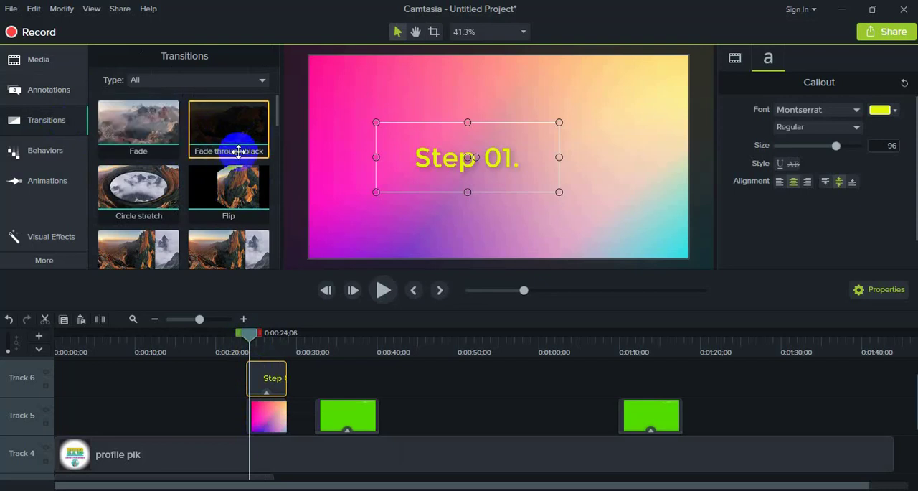
{"action": "scroll", "coordinate": [210, 157], "scroll_direction": "down", "scroll_amount": 4}
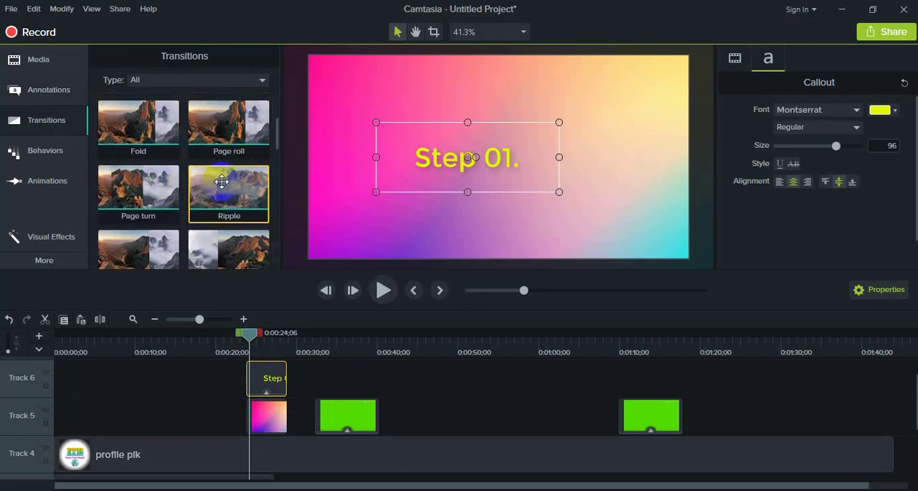
{"action": "left_click_drag", "start_coordinate": [184, 201], "coordinate": [250, 414]}
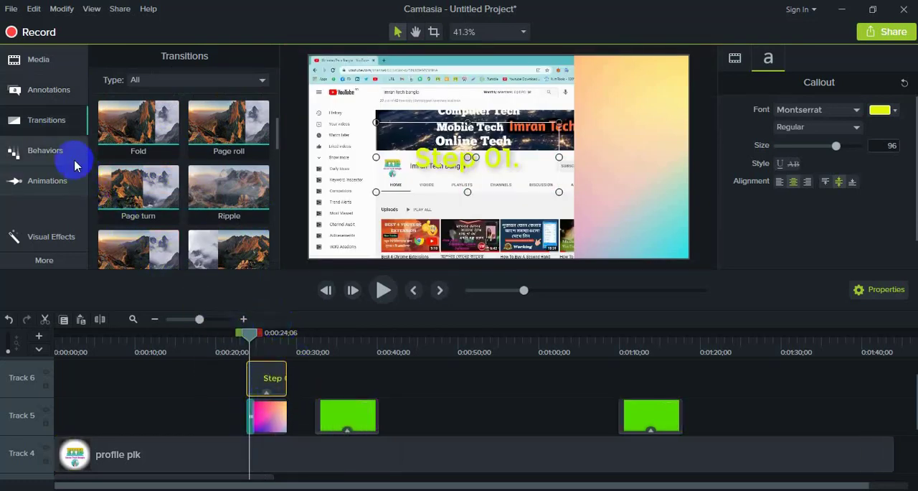
- Apply the Pop Up behavior to the "Step 01." text on Track 6
{"action": "left_click", "coordinate": [45, 157]}
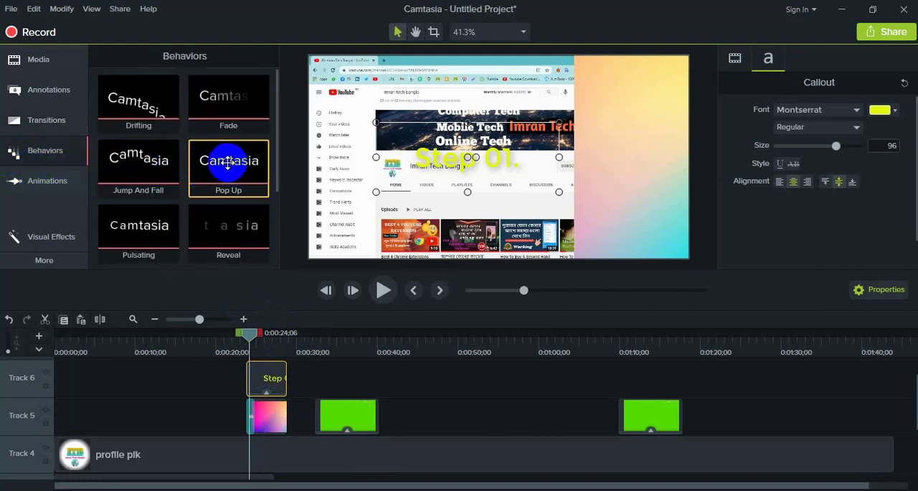
{"action": "left_click_drag", "start_coordinate": [228, 162], "coordinate": [268, 378]}
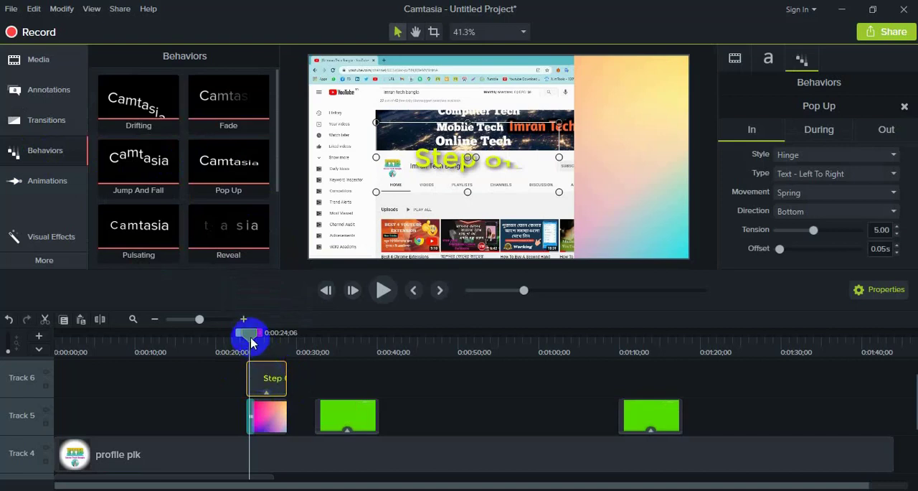
- Check the speaker volume and preview the timeline from about 0:00:23 through the animated title and first subscribe button
{"action": "left_click_drag", "start_coordinate": [249, 334], "coordinate": [243, 342]}
{"action": "left_click_drag", "start_coordinate": [243, 343], "coordinate": [245, 343]}
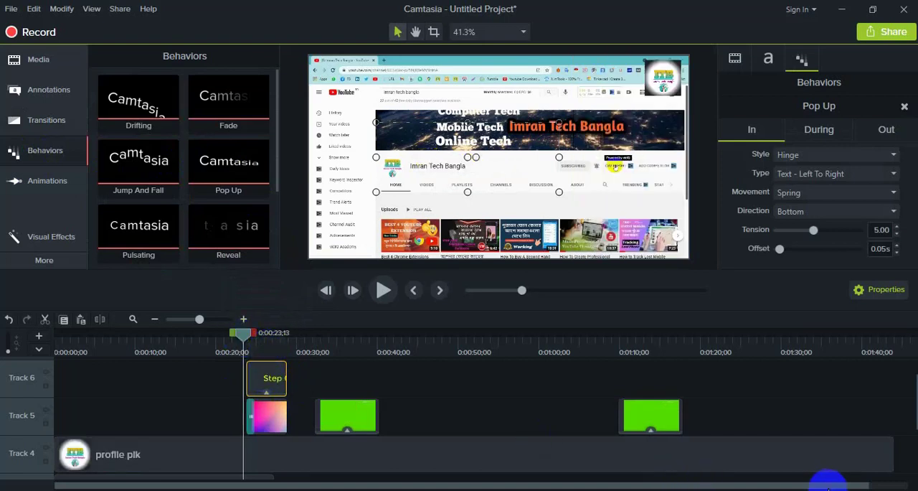
{"action": "left_click", "coordinate": [830, 488]}
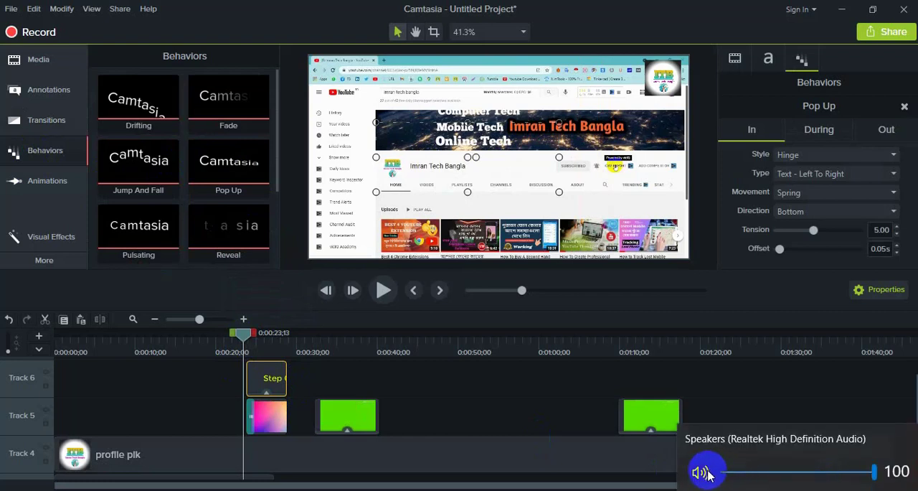
{"action": "left_click", "coordinate": [538, 488]}
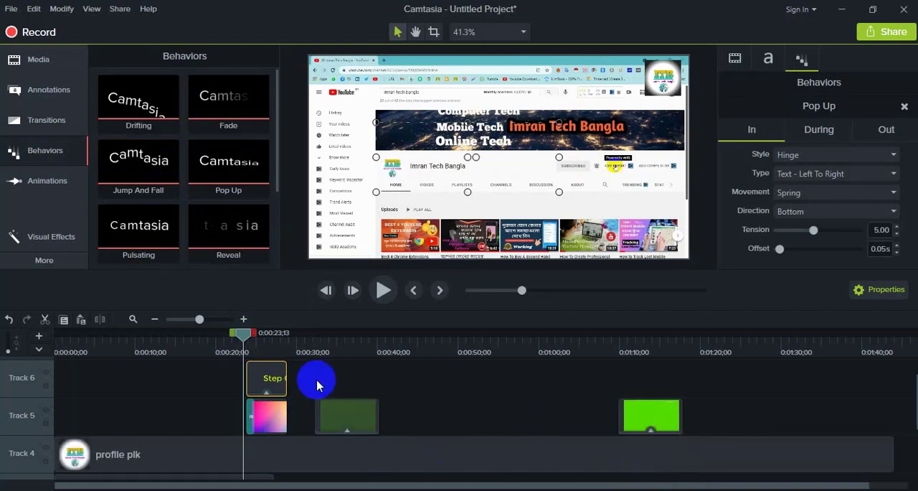
{"action": "left_click_drag", "start_coordinate": [247, 341], "coordinate": [242, 341]}
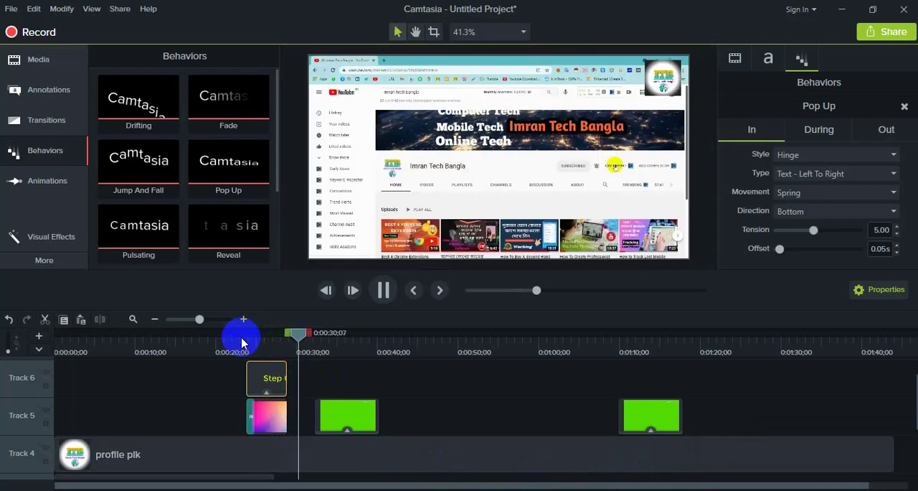
{"action": "key", "text": "space"}
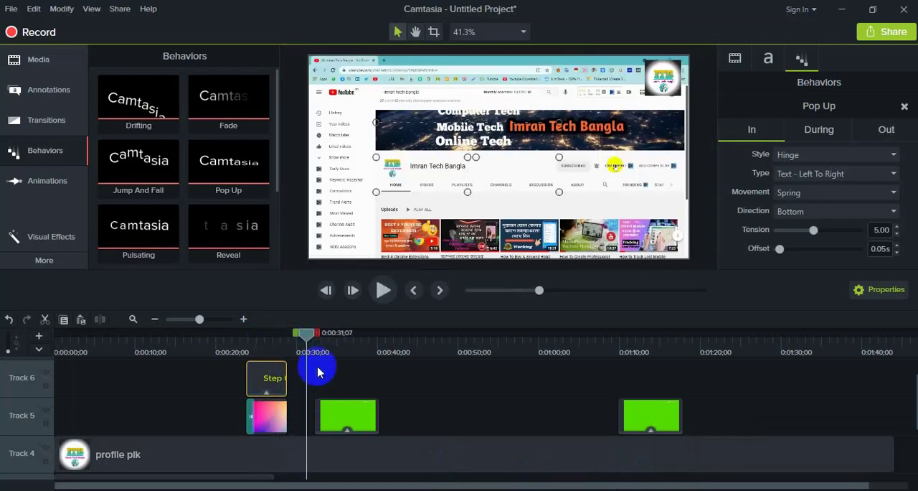
{"action": "left_click_drag", "start_coordinate": [306, 343], "coordinate": [366, 404]}
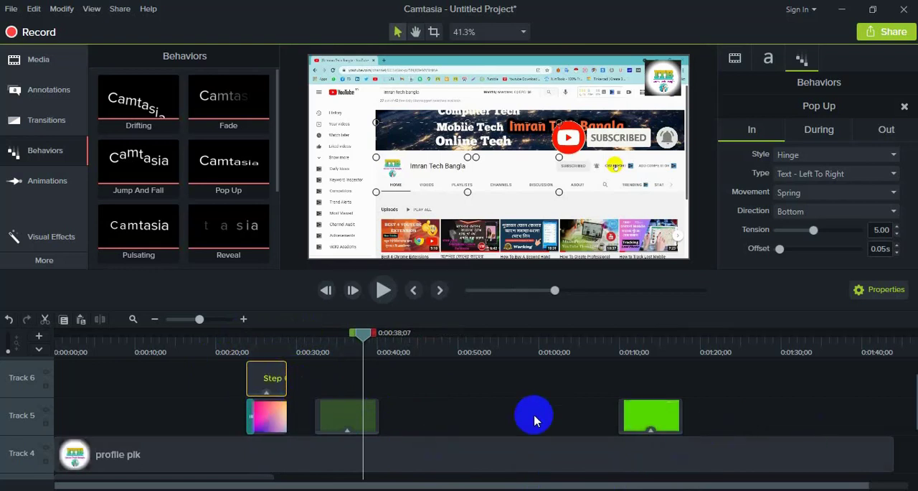
- Group the "Step 01." text with the gradient image beneath it
{"action": "left_click", "coordinate": [228, 377]}
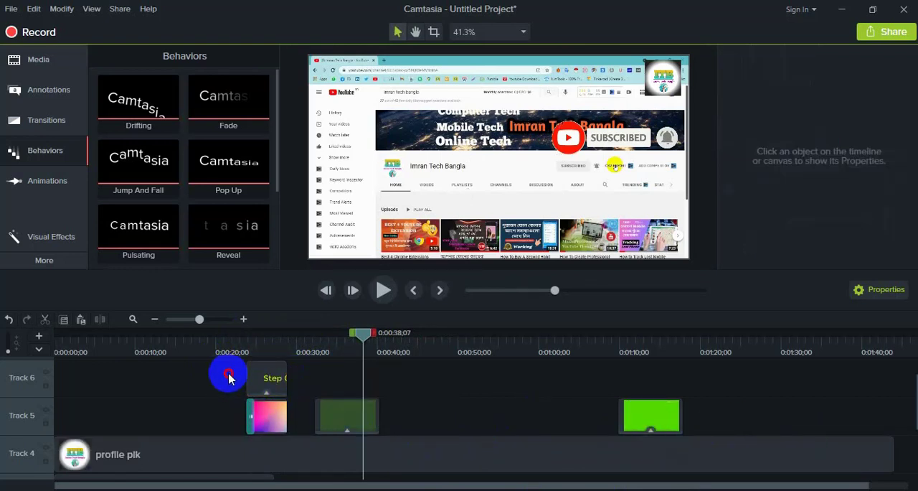
{"action": "left_click", "coordinate": [266, 393]}
{"action": "right_click", "coordinate": [267, 380]}
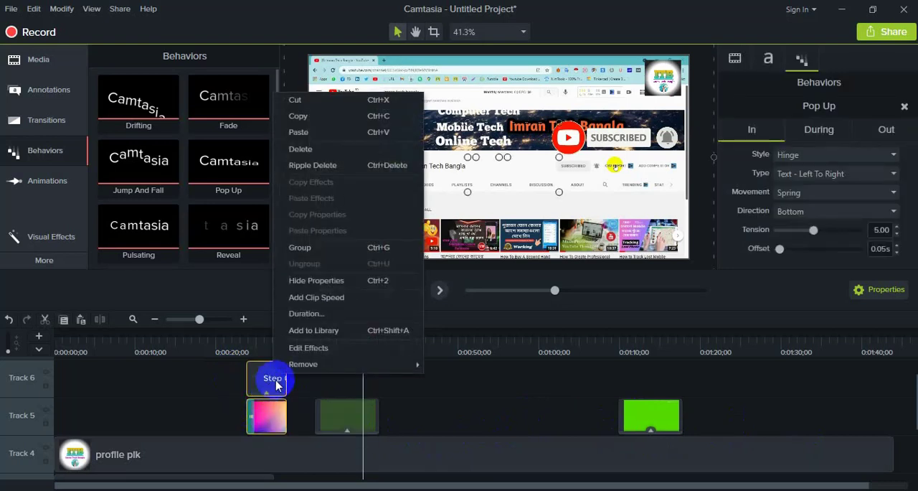
{"action": "left_click", "coordinate": [300, 247]}
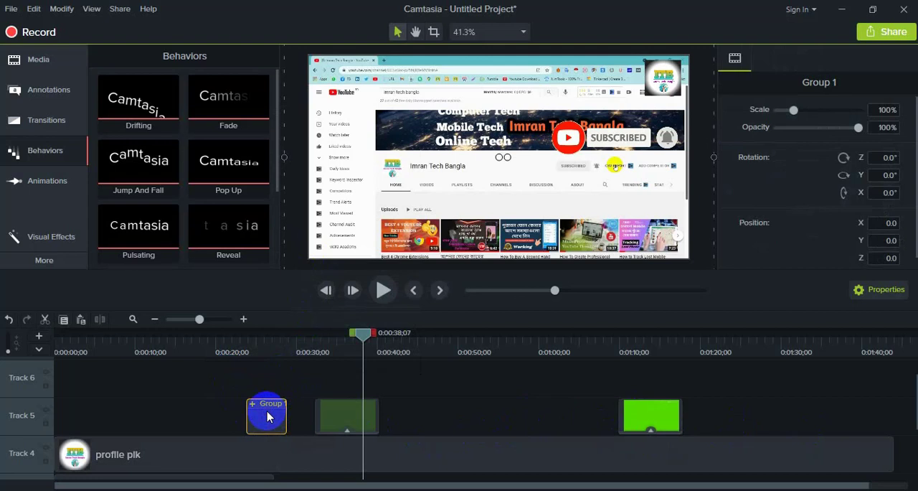
- Paste a copy of the title group on Track 5 at about 0:00:52 and inspect its contents
{"action": "left_click", "coordinate": [473, 340]}
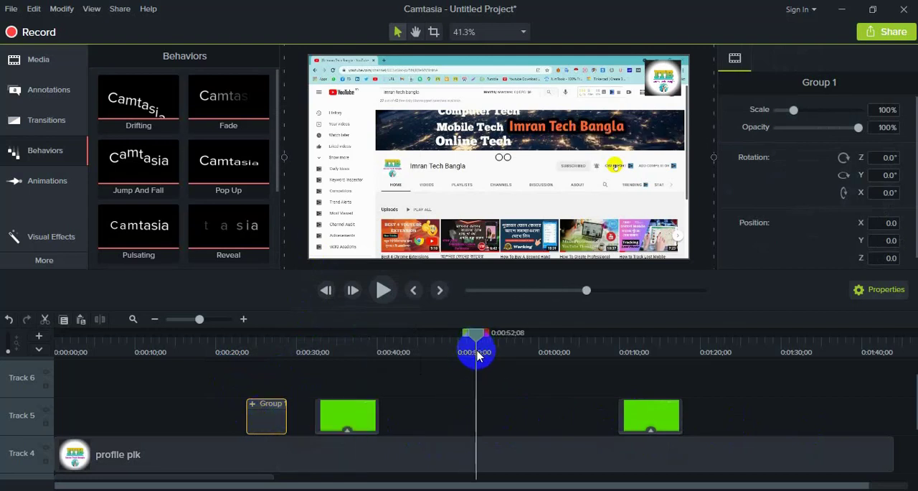
{"action": "key", "text": "ctrl+v"}
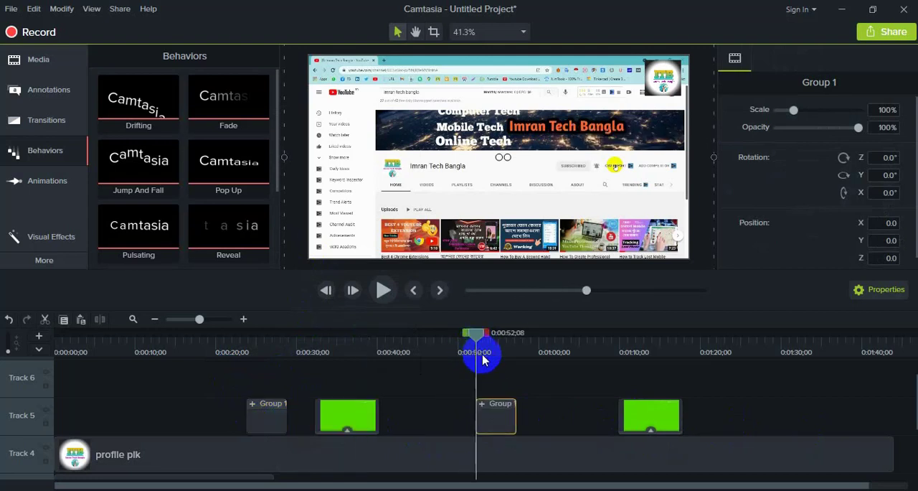
{"action": "left_click", "coordinate": [483, 405]}
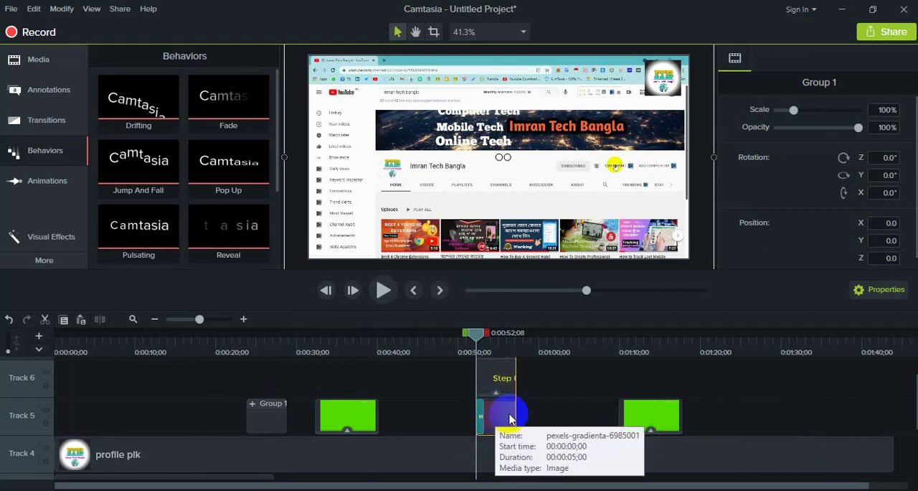
{"action": "left_click", "coordinate": [412, 380]}
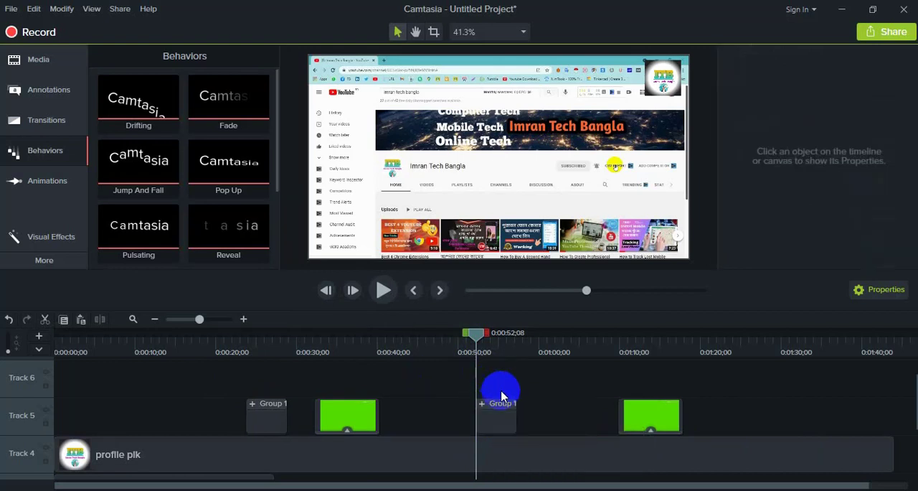
- Ungroup the copied title at about 0:00:52 into its separate text and gradient clips
{"action": "right_click", "coordinate": [494, 401]}
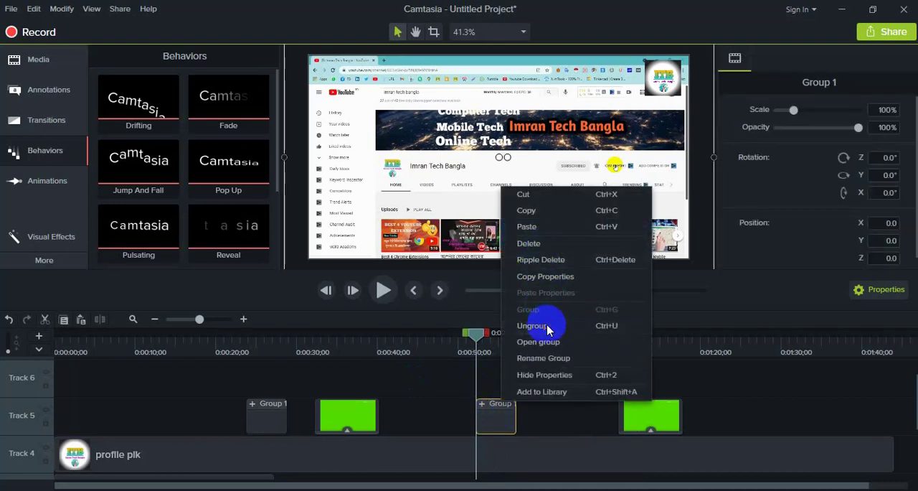
{"action": "left_click", "coordinate": [536, 325]}
{"action": "left_click", "coordinate": [511, 393]}
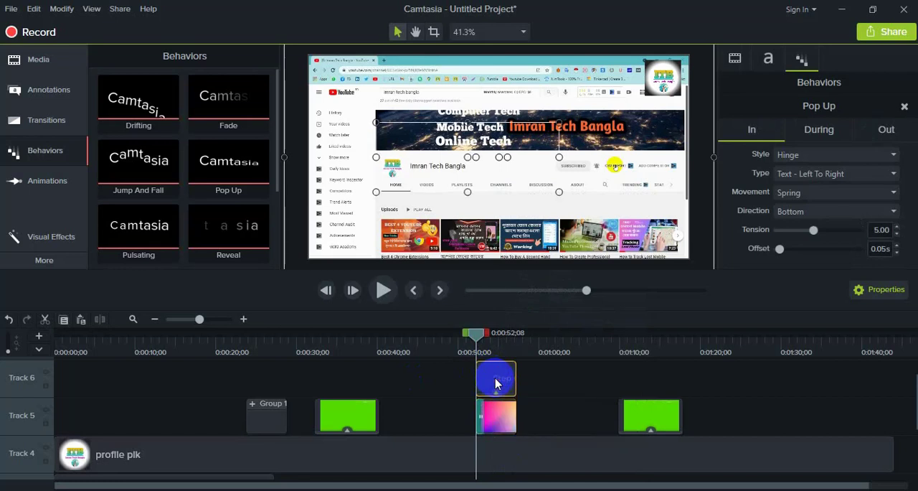
- Change the copied title's text to "Step 02." and deselect it
{"action": "left_click_drag", "start_coordinate": [486, 339], "coordinate": [493, 334]}
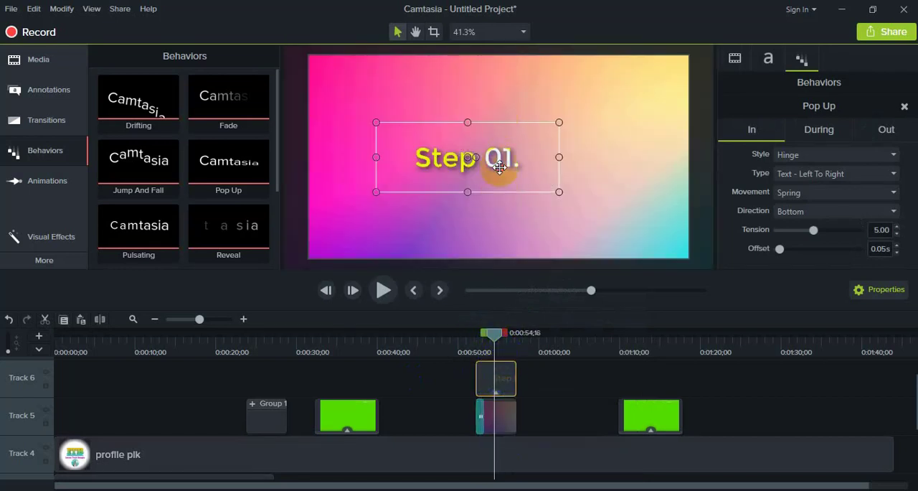
{"action": "double_click", "coordinate": [499, 167]}
{"action": "left_click", "coordinate": [506, 159]}
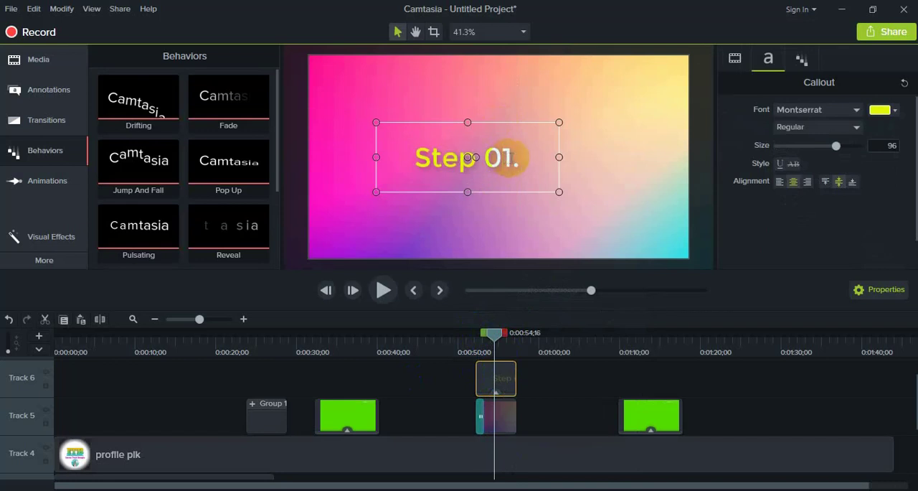
{"action": "key", "text": "BackSpace"}
{"action": "type", "text": "2"}
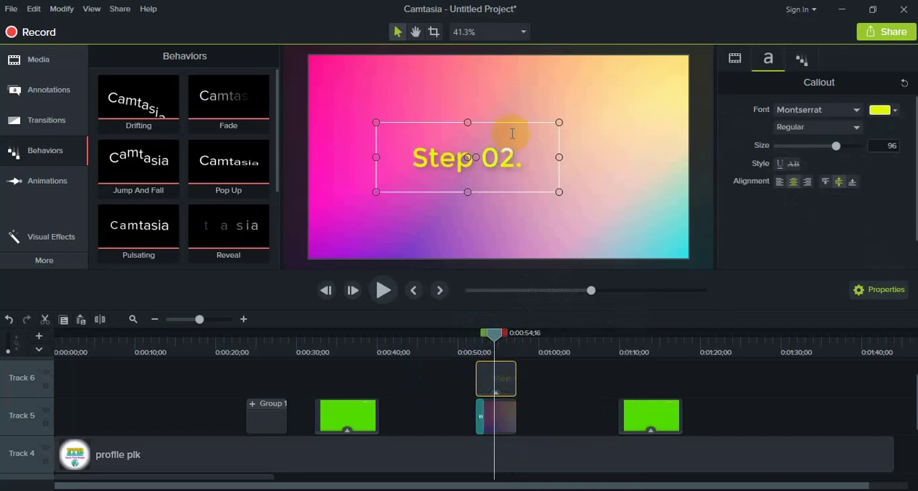
{"action": "left_click", "coordinate": [559, 391]}
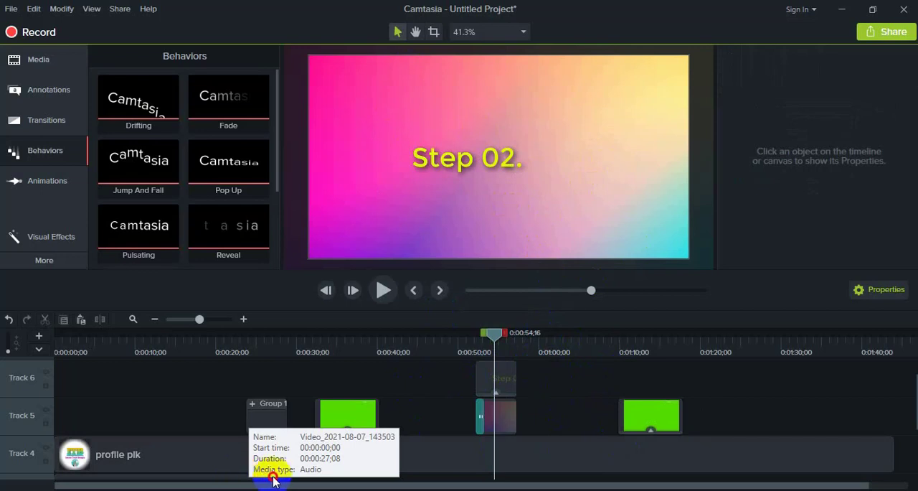
- Select the audio clip on Track 1 below the first video segment
{"action": "left_click_drag", "start_coordinate": [244, 481], "coordinate": [141, 467]}
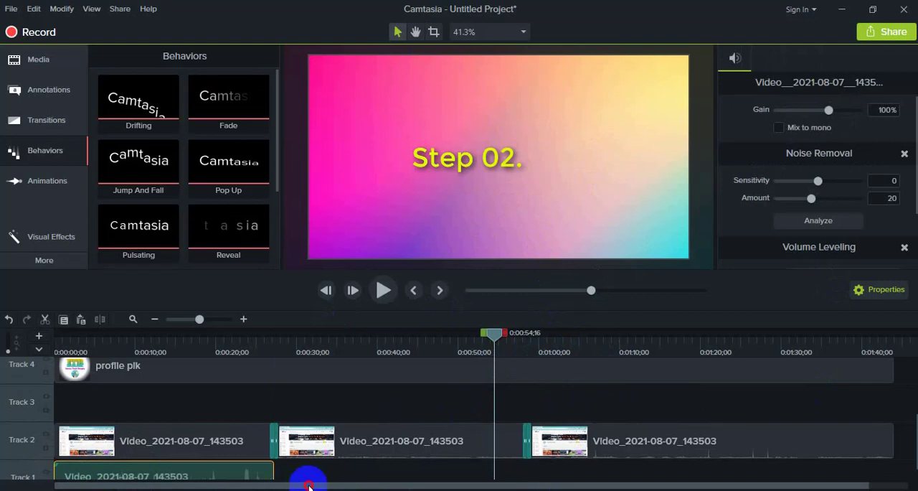
{"action": "left_click_drag", "start_coordinate": [302, 487], "coordinate": [386, 486]}
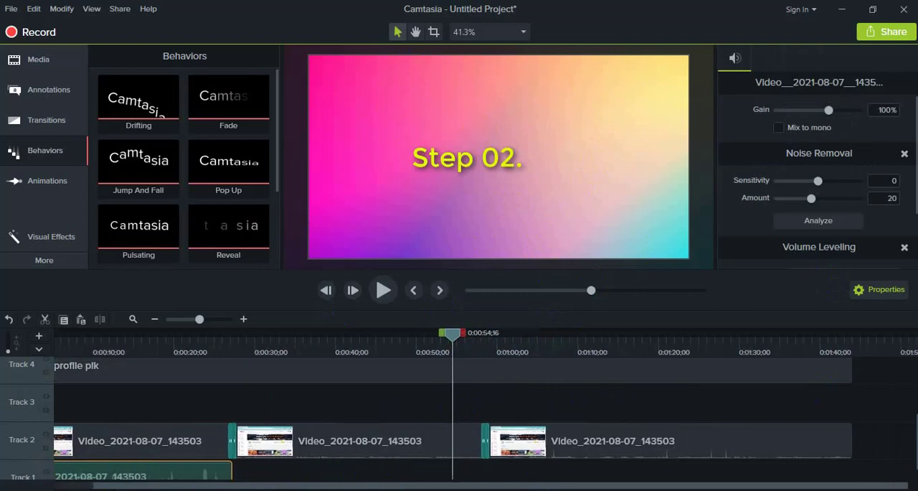
{"action": "left_click_drag", "start_coordinate": [325, 485], "coordinate": [241, 487]}
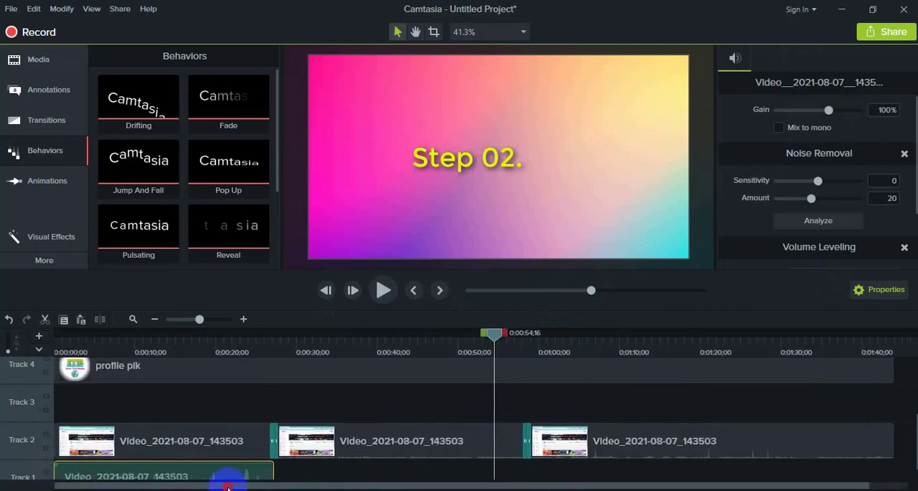